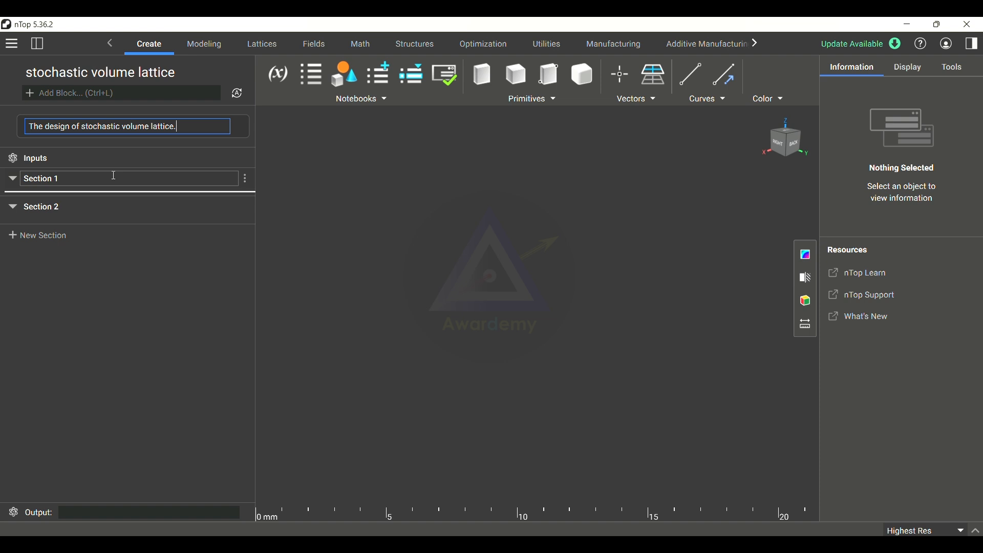
Rename Section 1 of the notebook to "Stochastic volume lattice".
click(114, 176)
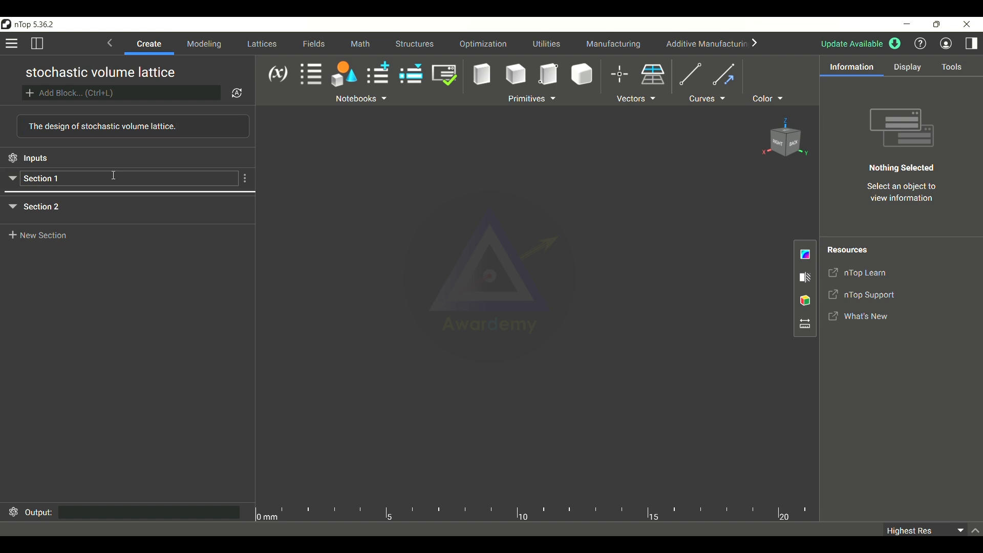
click(114, 175)
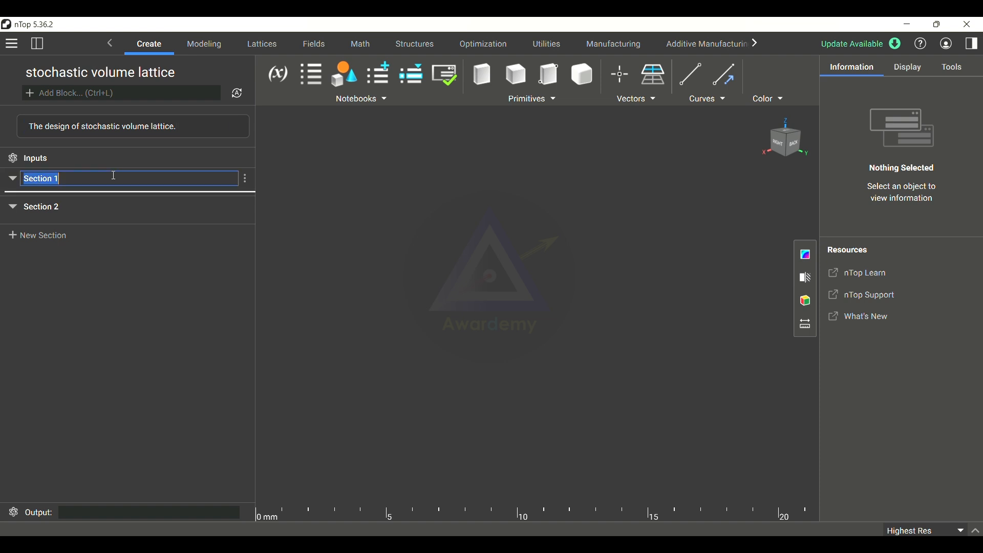
text(Stochastic volume )
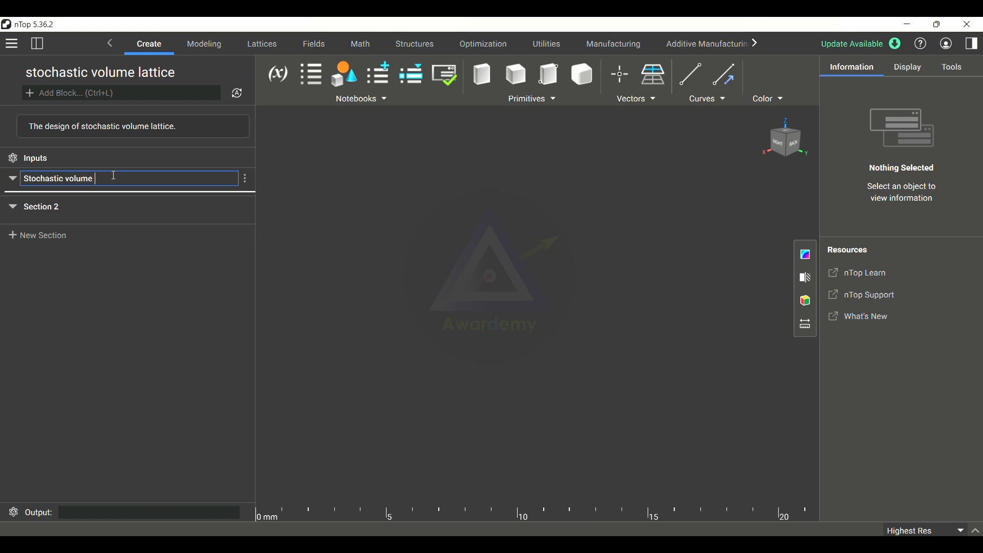
text(lattice)
Add a Voronoi Volume Lattice block from the stochastic lattices to the Stochastic volume lattice section.
click(138, 95)
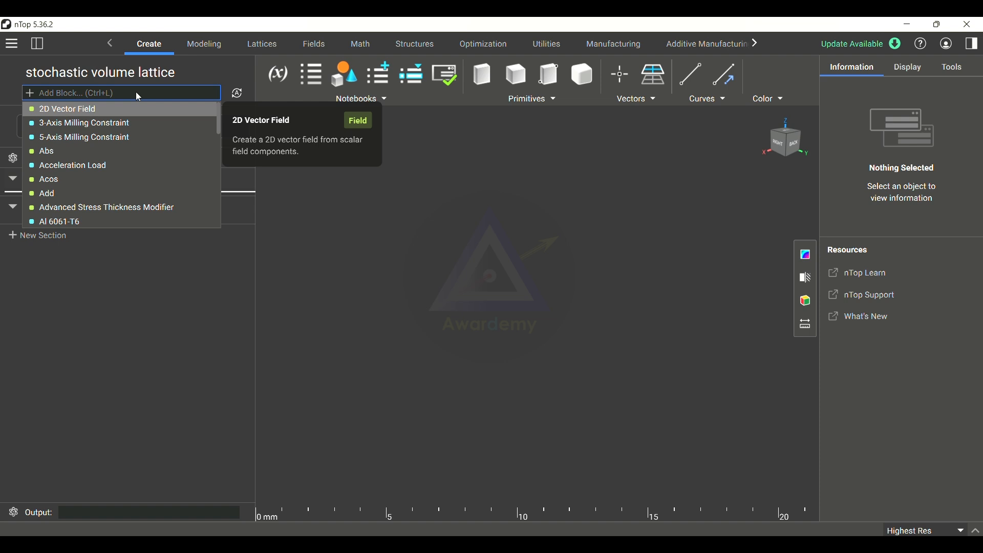
key(Escape)
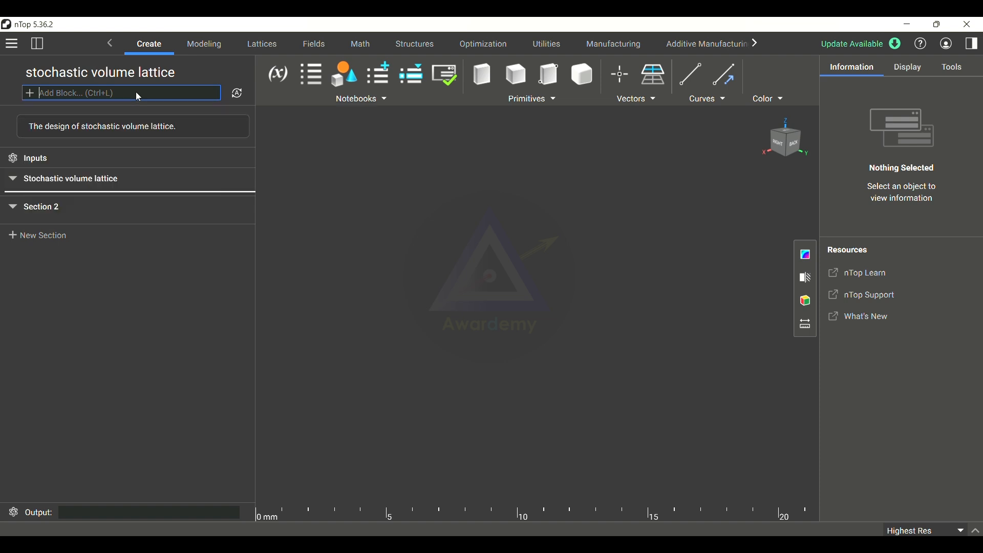
click(258, 48)
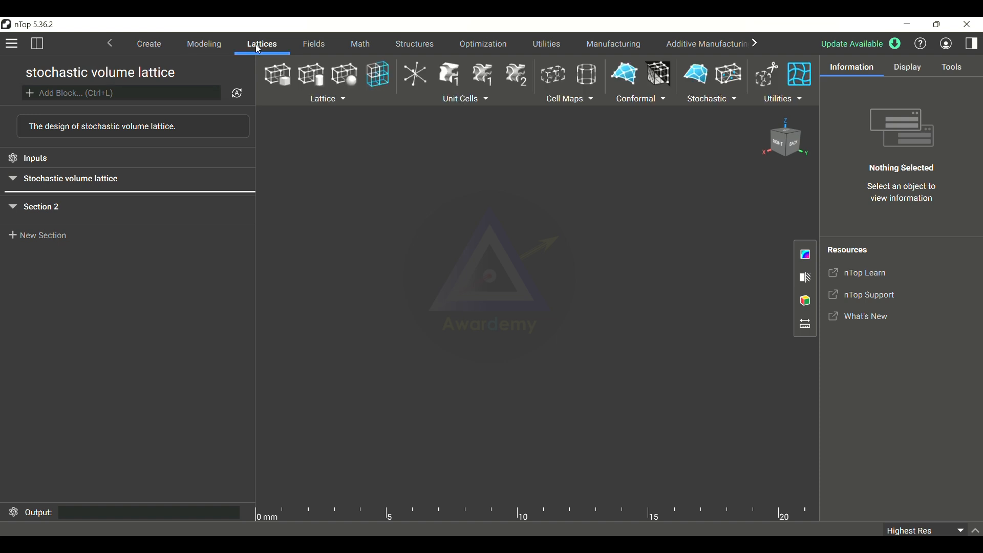
click(709, 99)
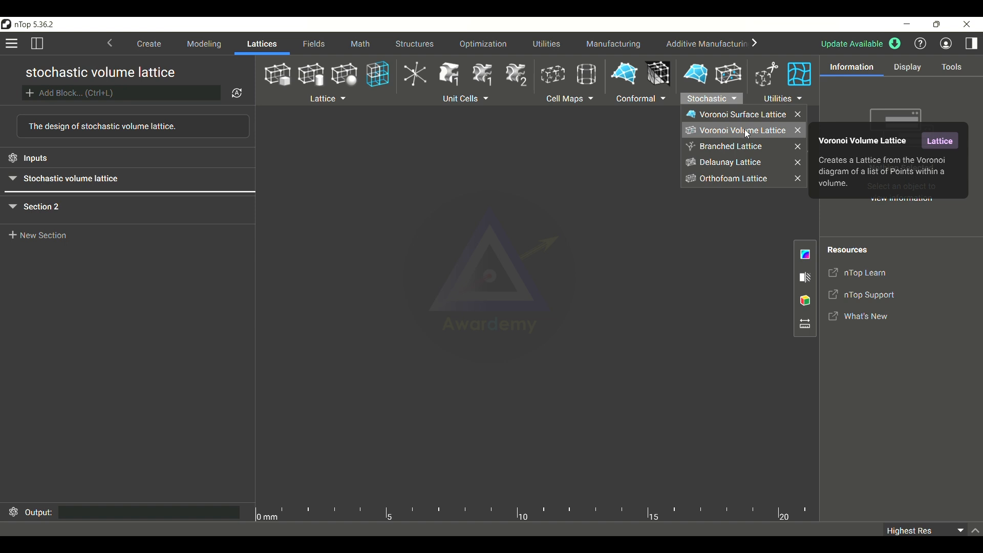
click(747, 134)
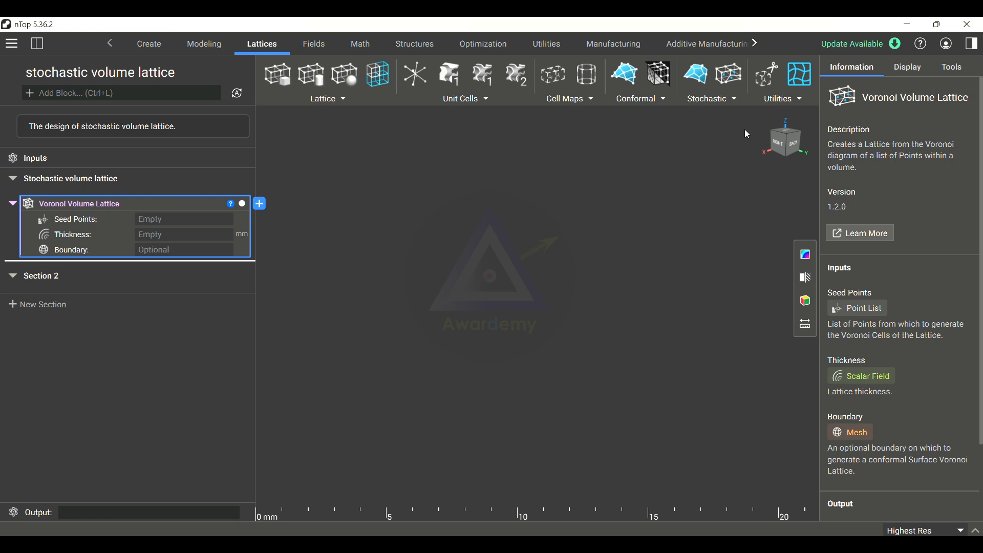
click(371, 235)
Find the Voronoi Volume Lattice block by searching "voronoi", add a second copy to the section and delete that copy.
click(180, 219)
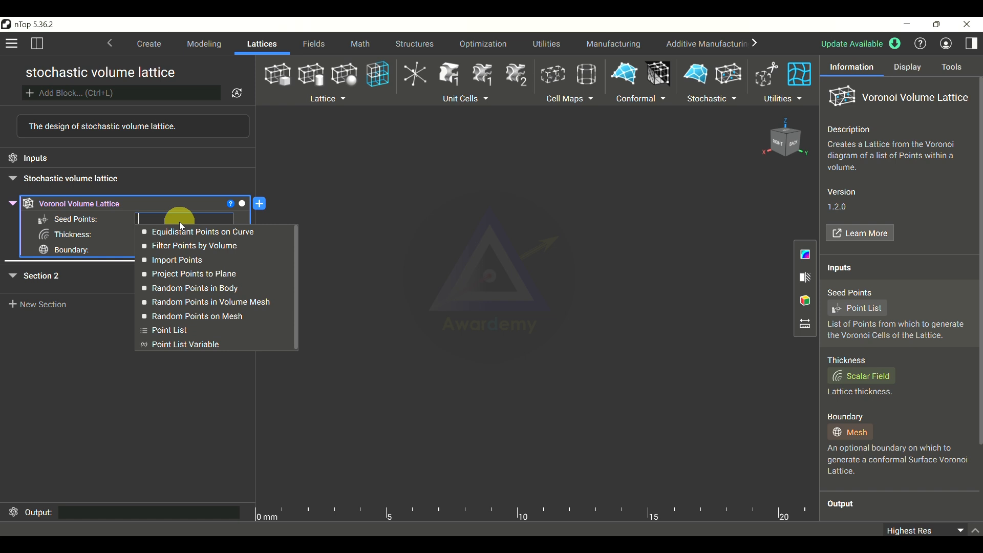
click(161, 94)
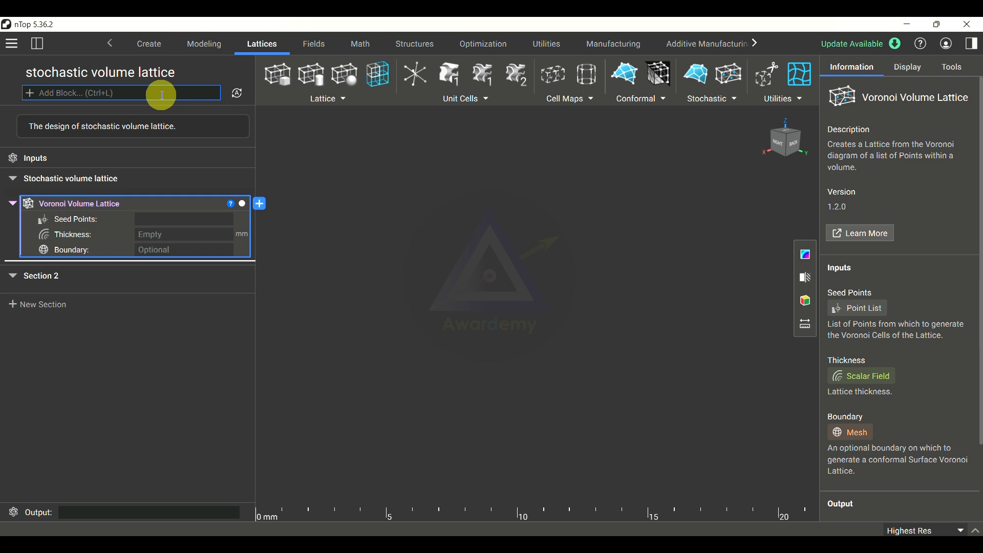
text(vor)
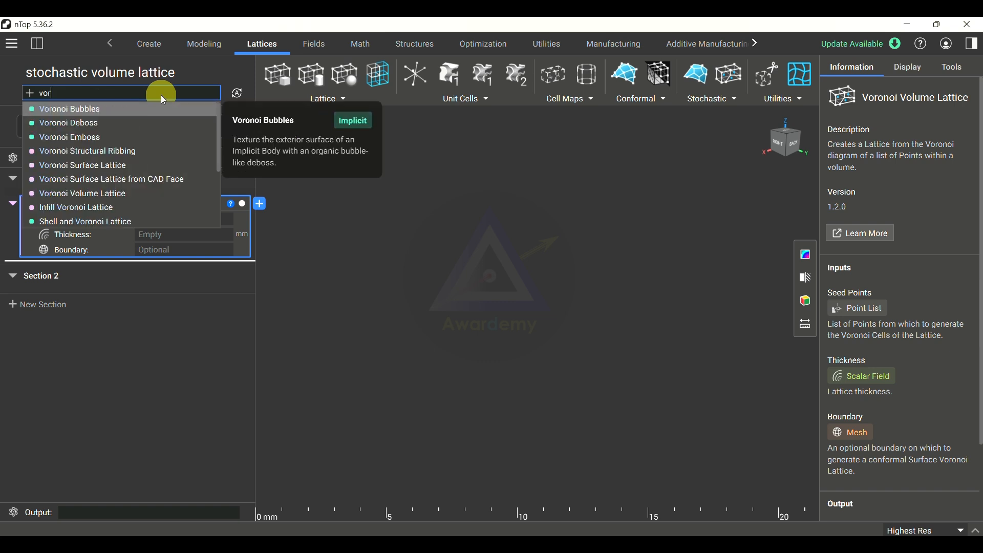
text(onoi)
click(90, 195)
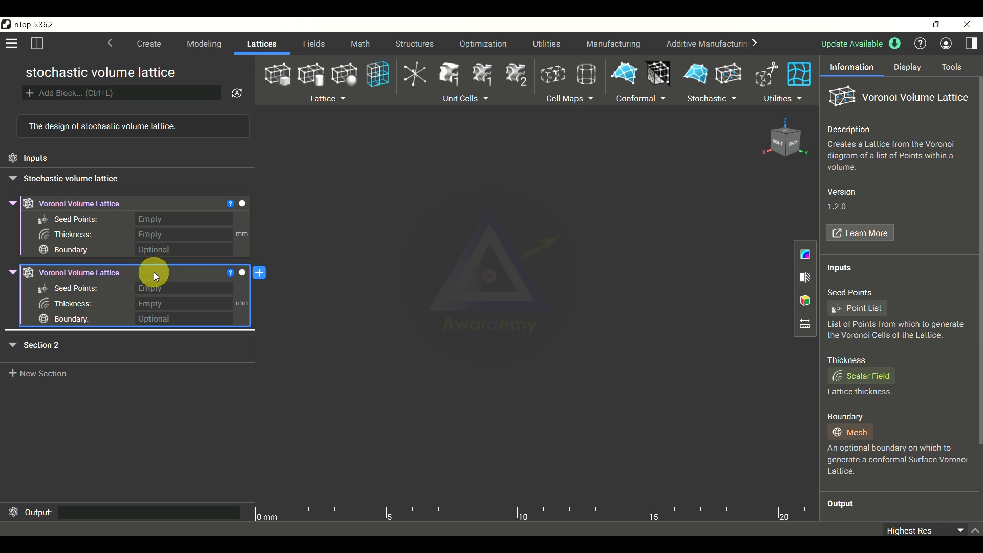
key(Delete)
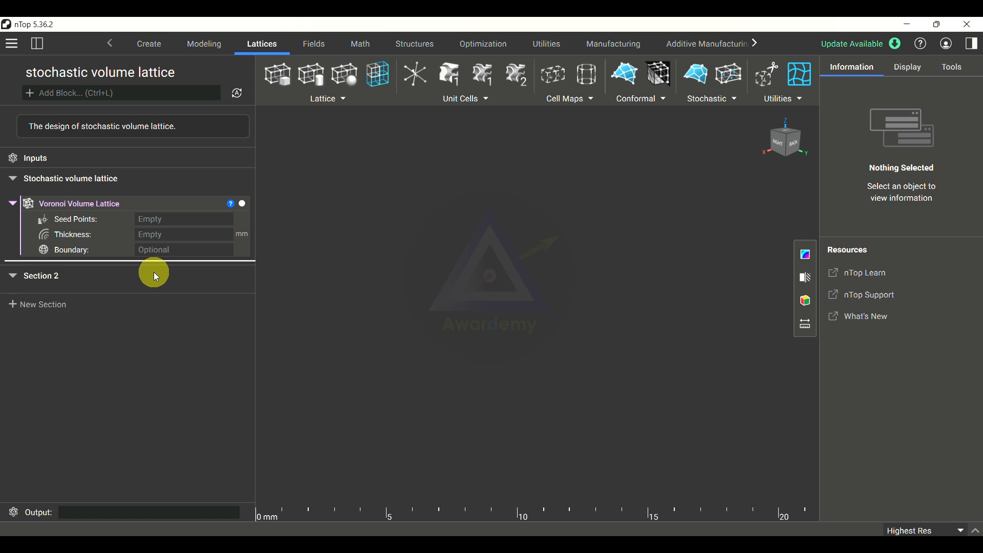
Define the Seed Points of the Voronoi Volume Lattice with a Random Points in Body block.
click(165, 220)
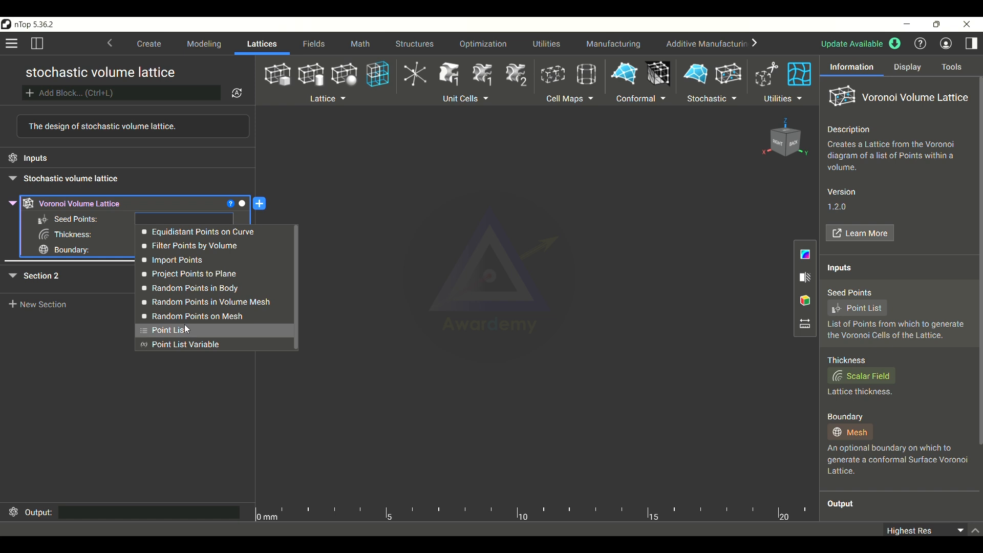
click(163, 239)
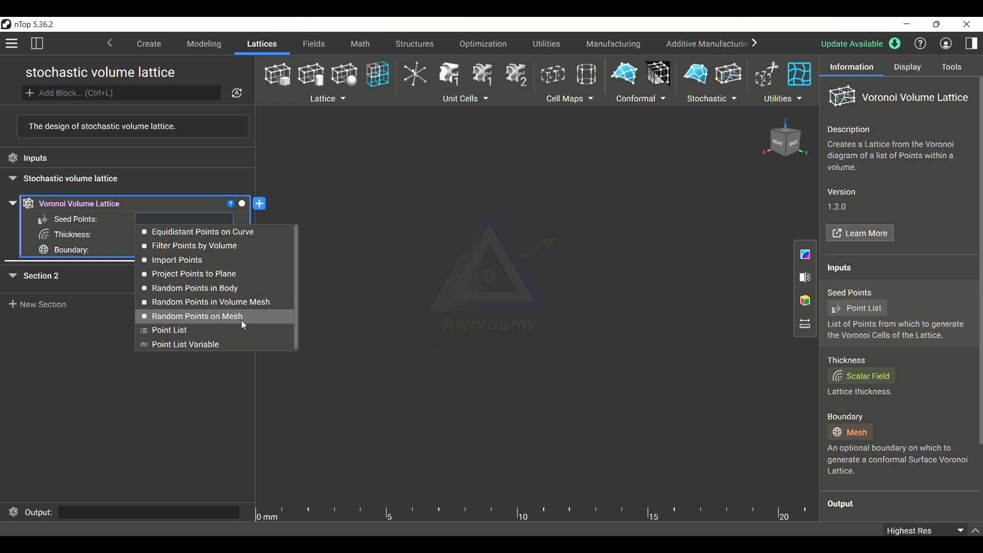
click(223, 288)
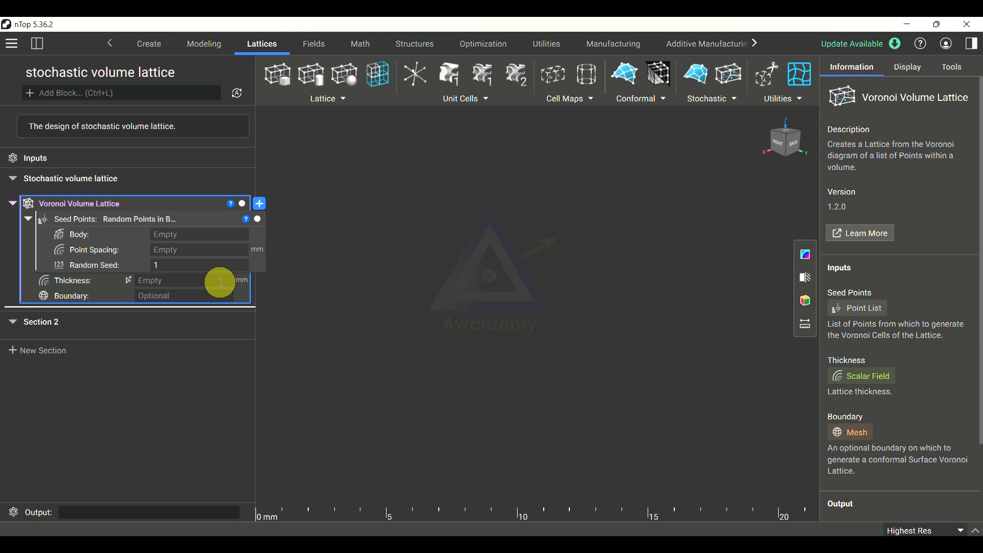
Add a Cube primitive block to the notebook to supply the body for the random points.
click(165, 232)
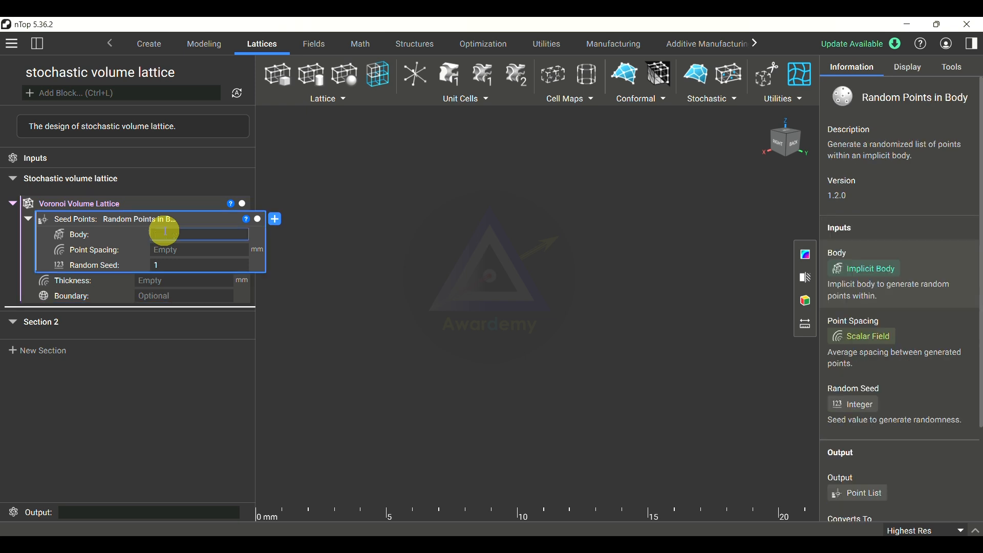
click(152, 45)
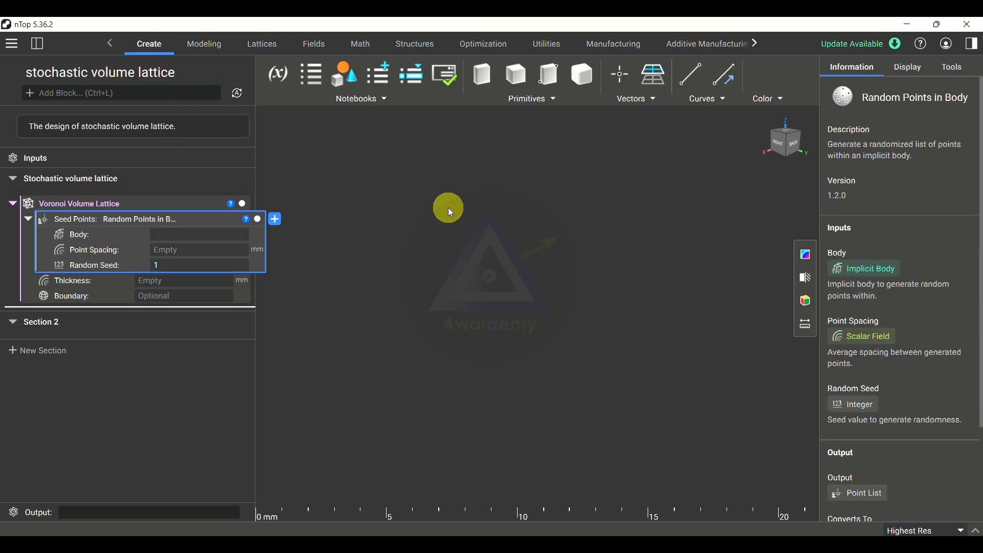
click(532, 103)
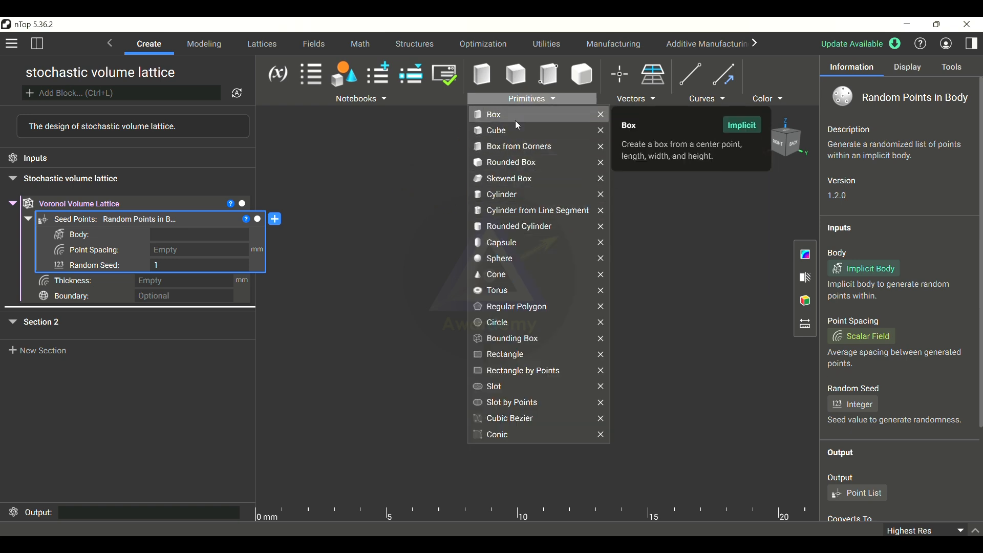
click(520, 132)
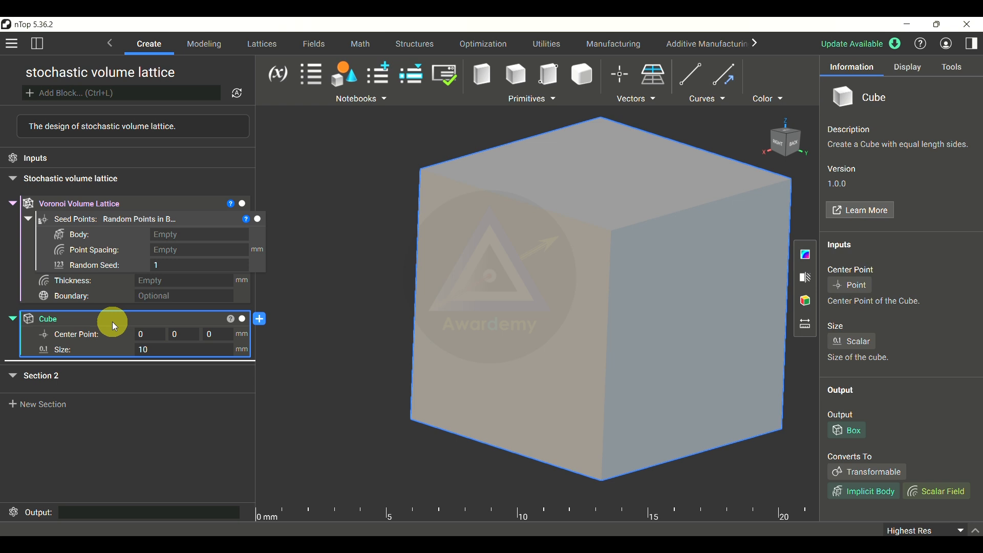
Turn the Cube block into a variable named "cube".
right_click(112, 321)
click(131, 361)
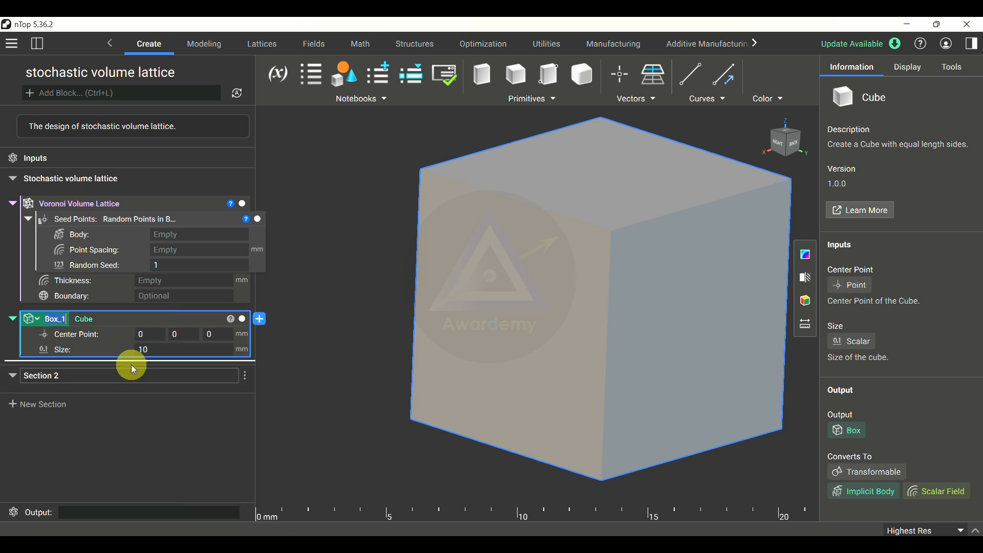
text(cube)
click(327, 315)
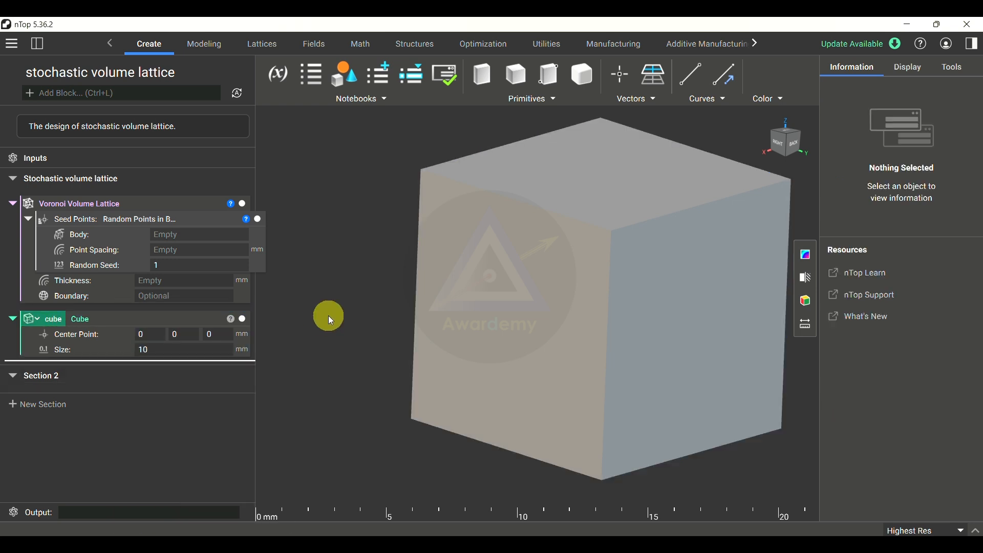
click(154, 336)
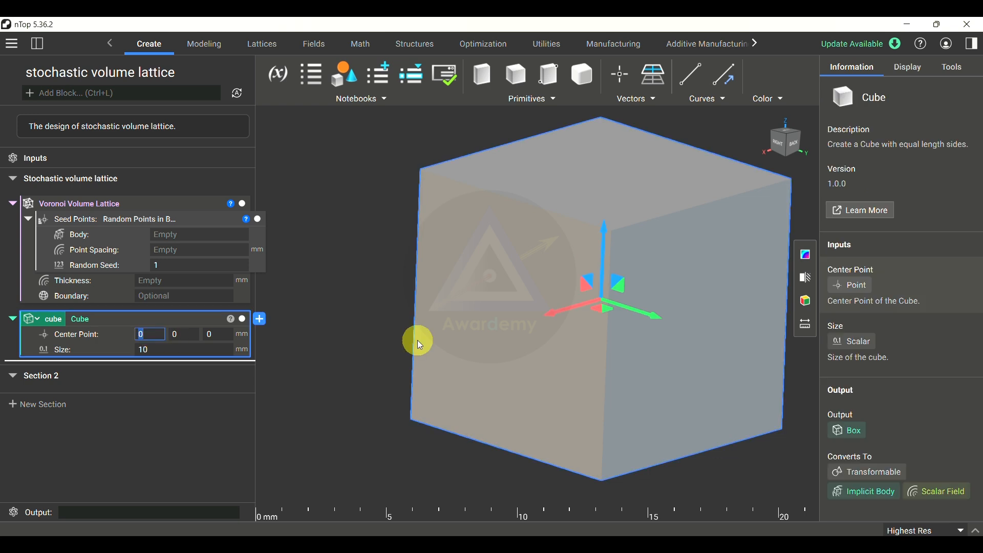
right_drag(417, 340, 401, 362)
click(199, 352)
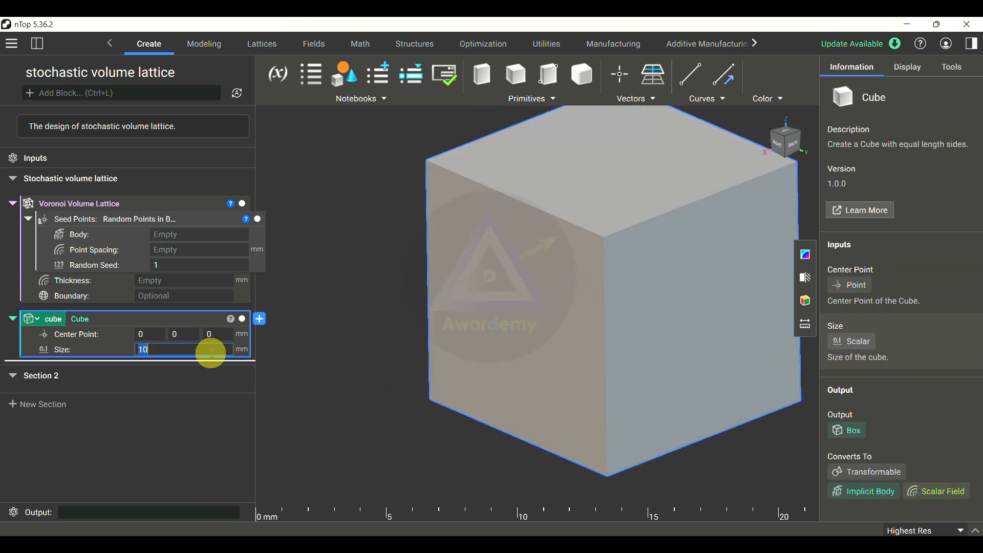
scroll(466, 389, down, 3)
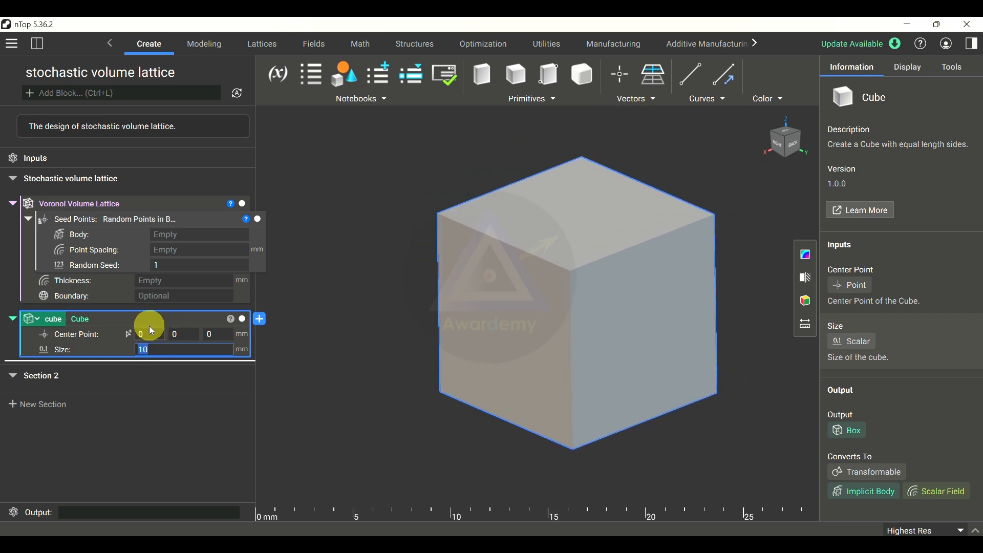
Assign the cube variable as the Body of Random Points in Body and set the Point Spacing to 5 mm.
drag(138, 320, 213, 236)
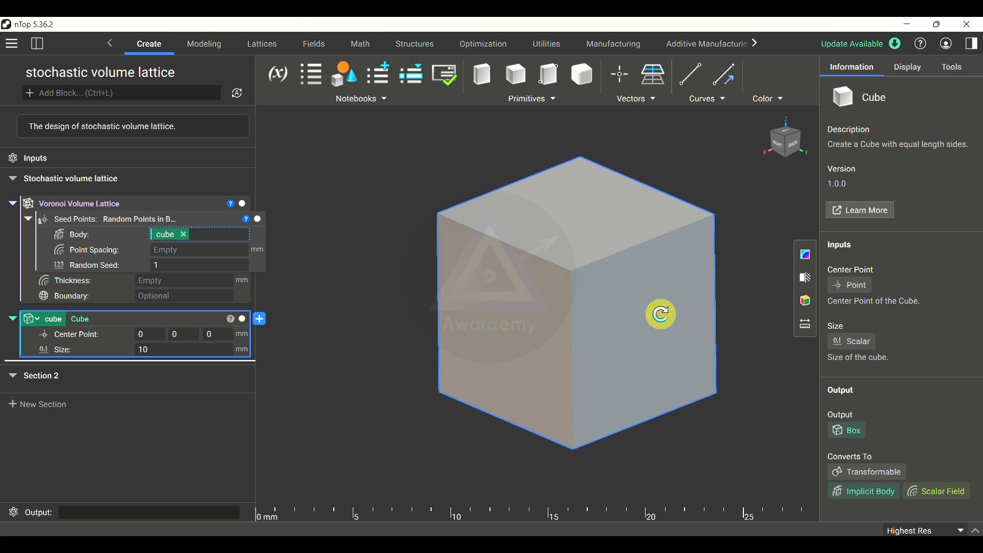
right_drag(660, 314, 664, 314)
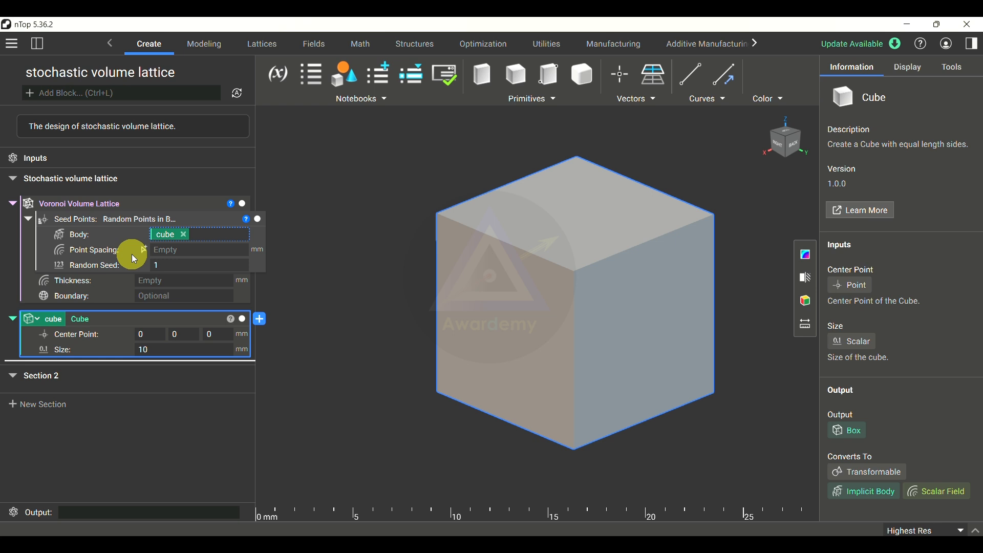
click(187, 250)
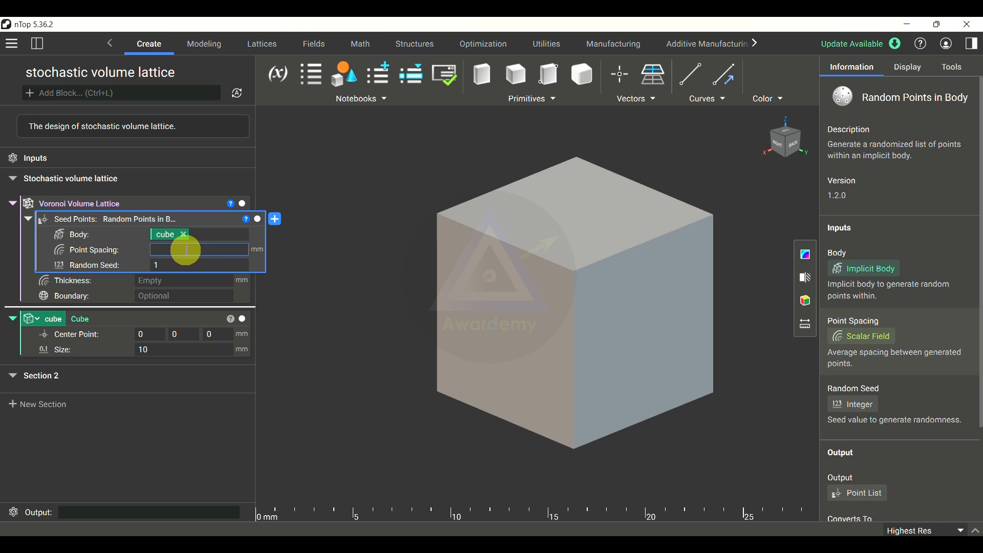
text(5)
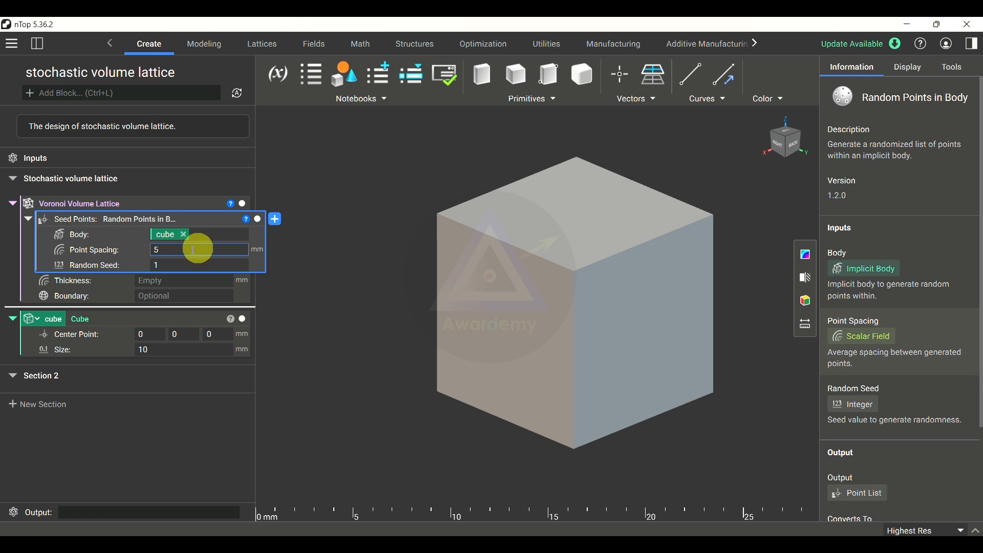
Generate the random seed points and hide the cube to inspect how the points are distributed.
click(260, 222)
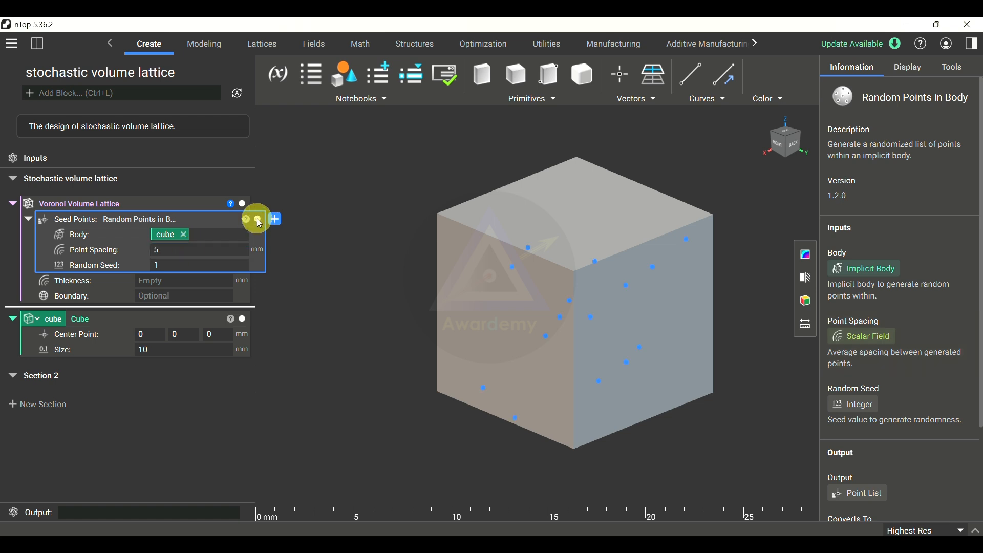
click(242, 319)
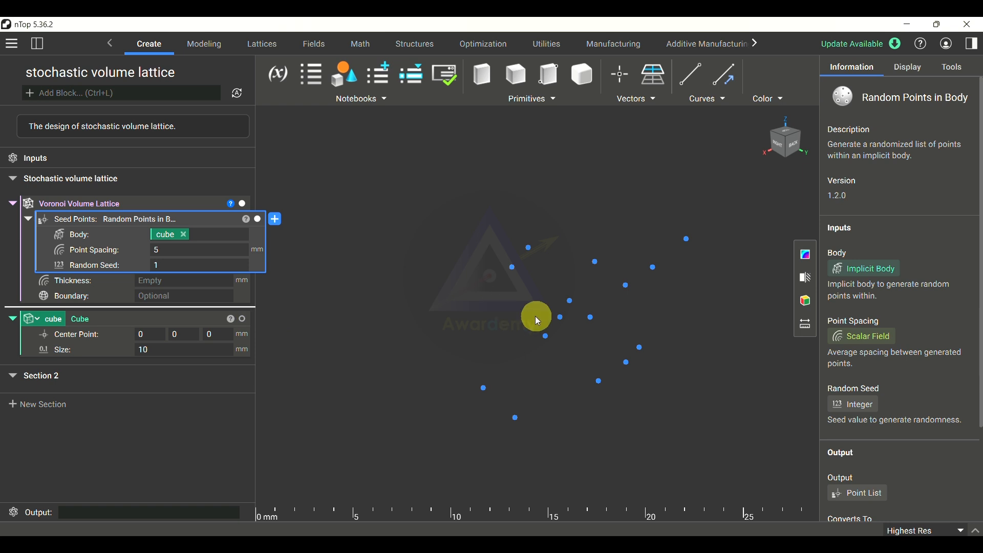
right_drag(559, 337, 577, 404)
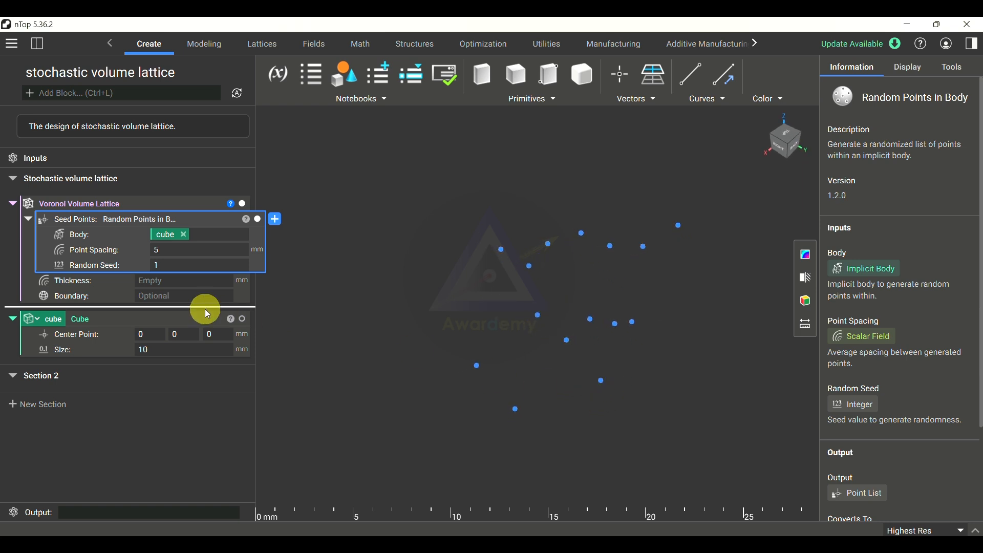
Set the Point Spacing of the random points to 8 mm and show the cube again with the points.
click(180, 251)
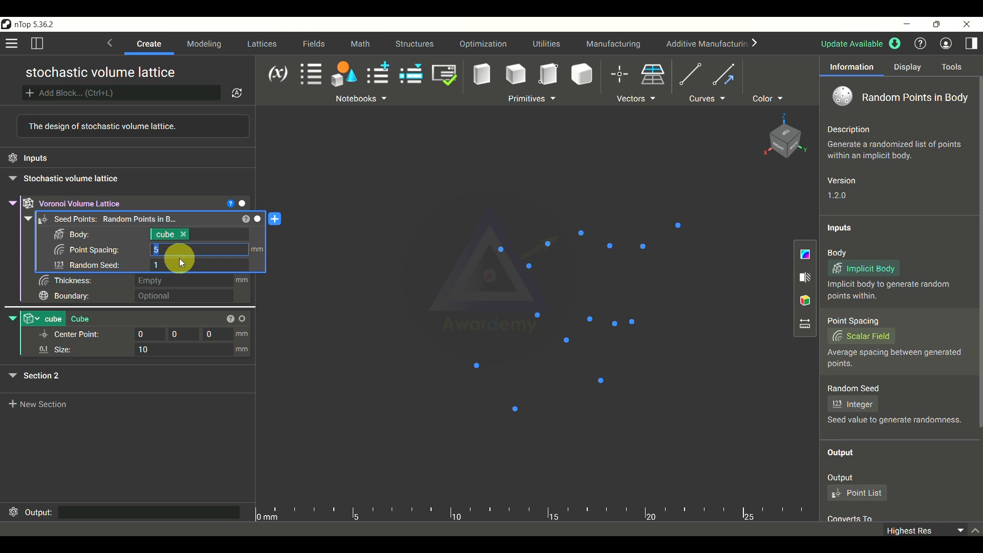
text(8)
key(Return)
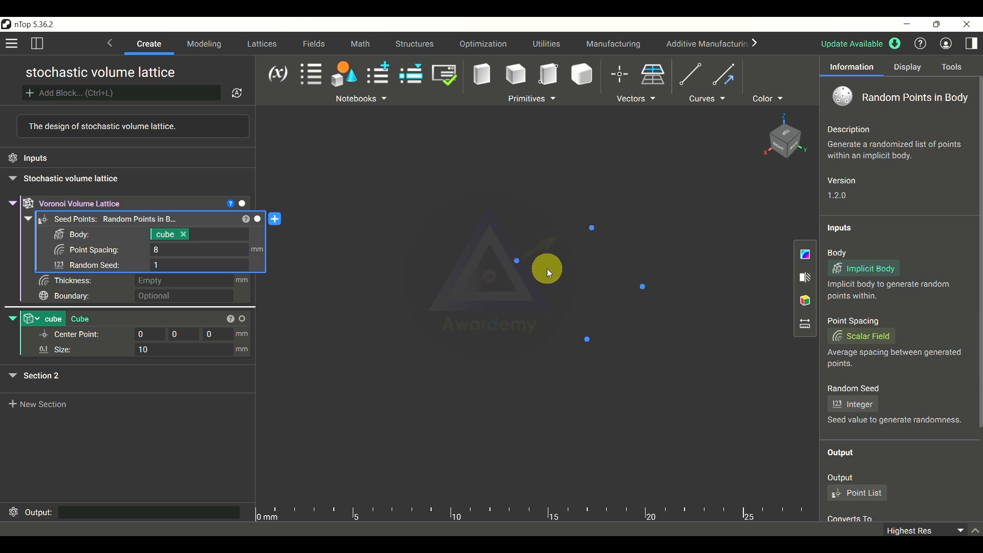
click(243, 319)
right_drag(574, 368, 558, 337)
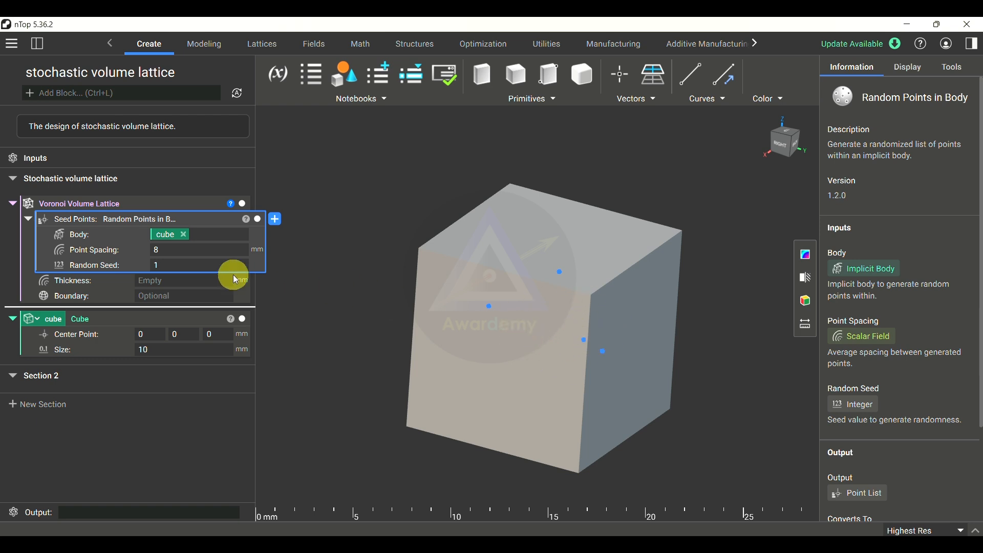
Set the Random Seed of the Random Points in Body block to 112.
click(173, 265)
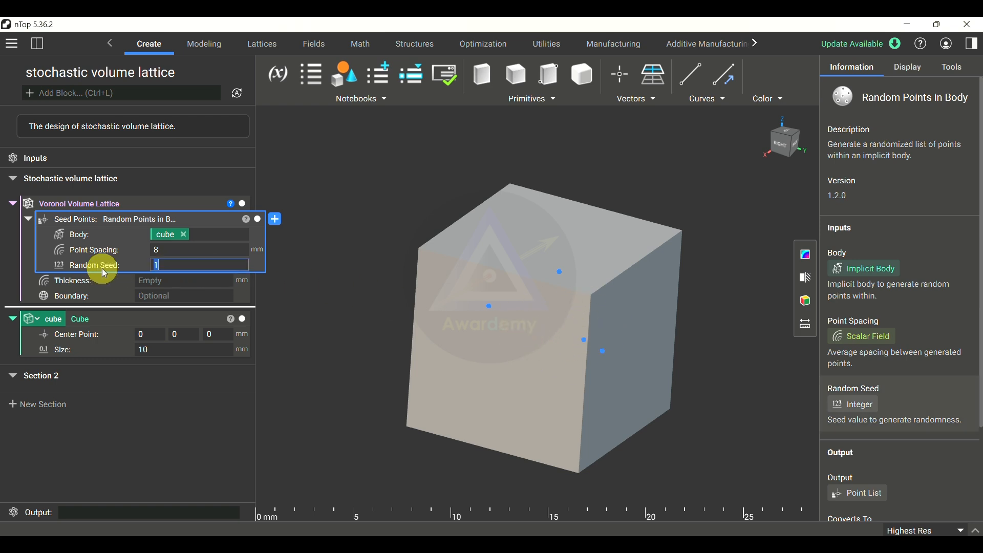
click(165, 264)
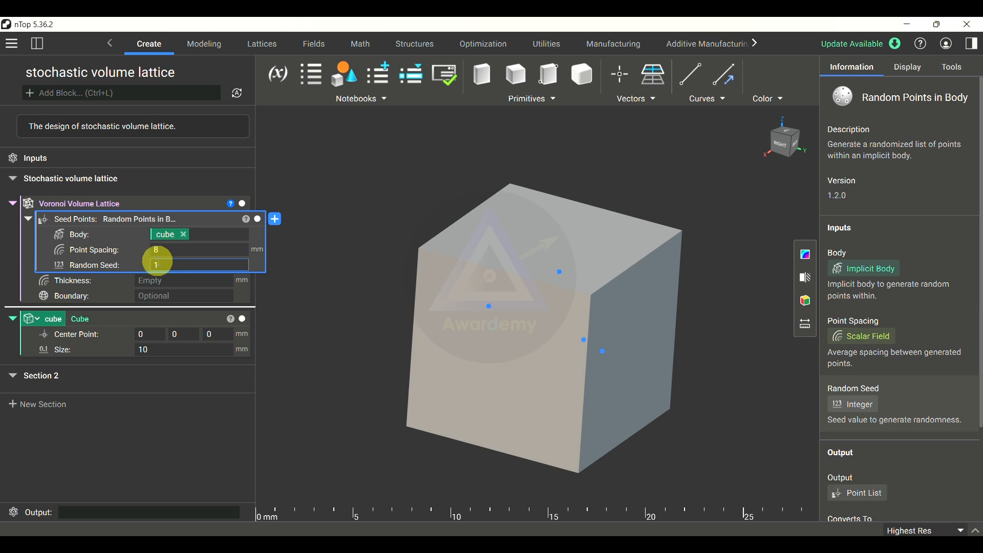
text(12)
click(514, 306)
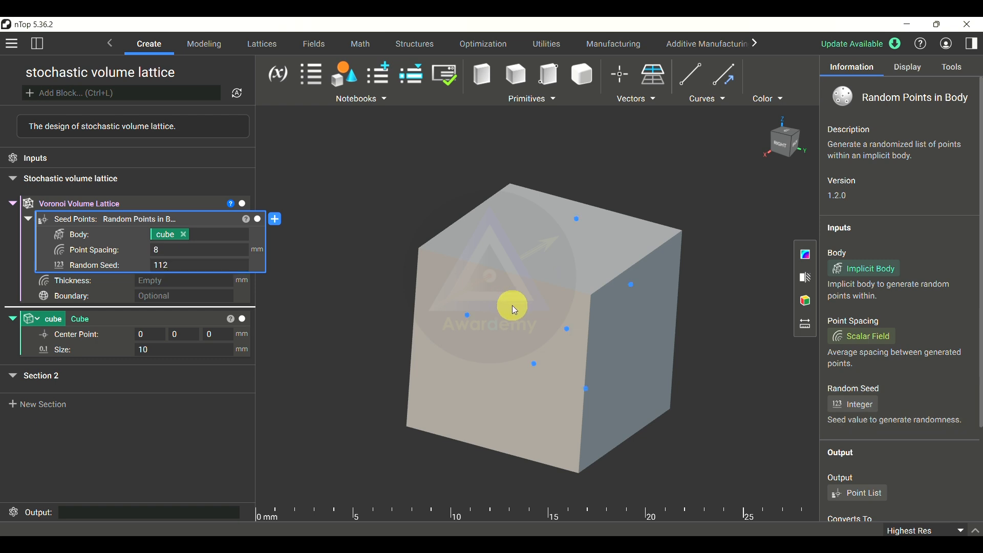
Return the Random Seed of the random points to 1.
drag(191, 268, 132, 258)
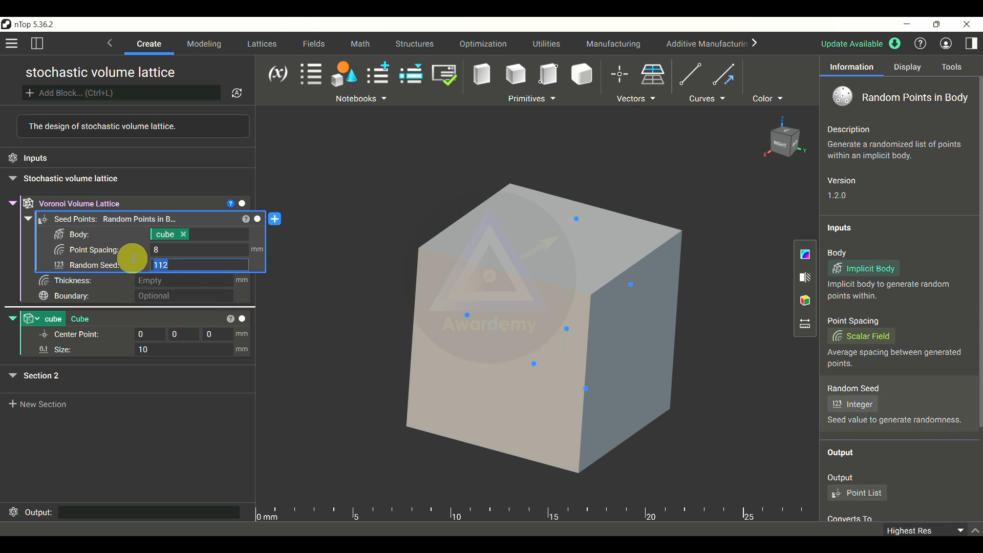
click(174, 248)
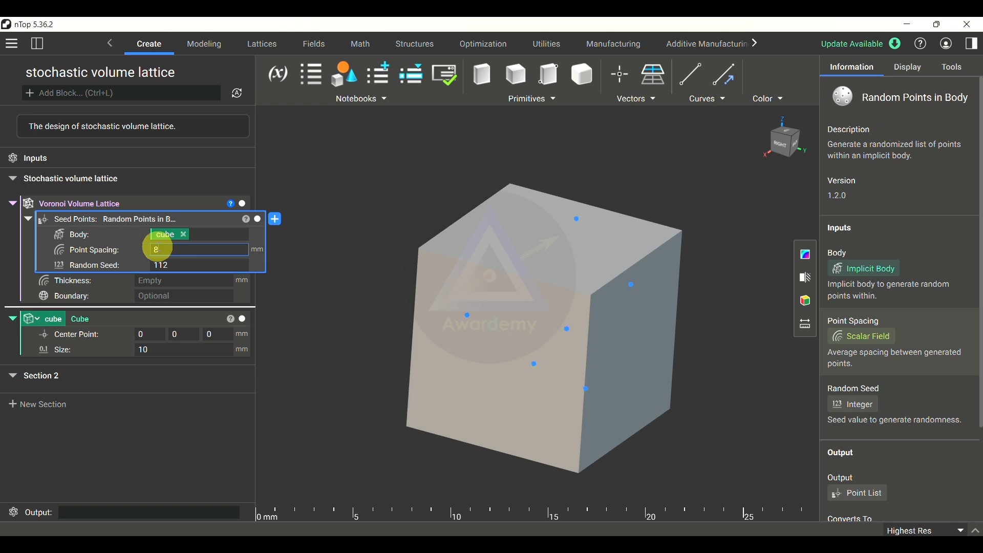
click(158, 264)
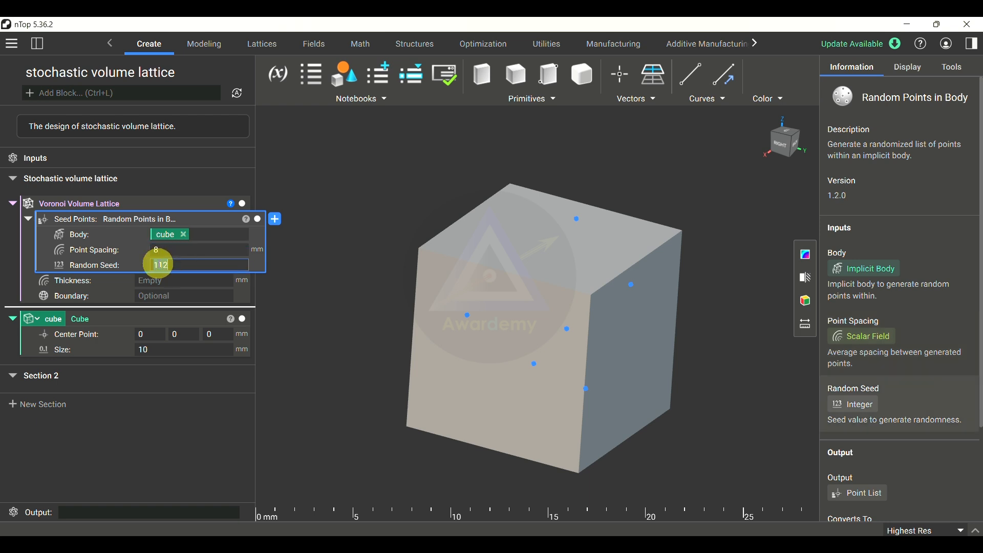
text(1)
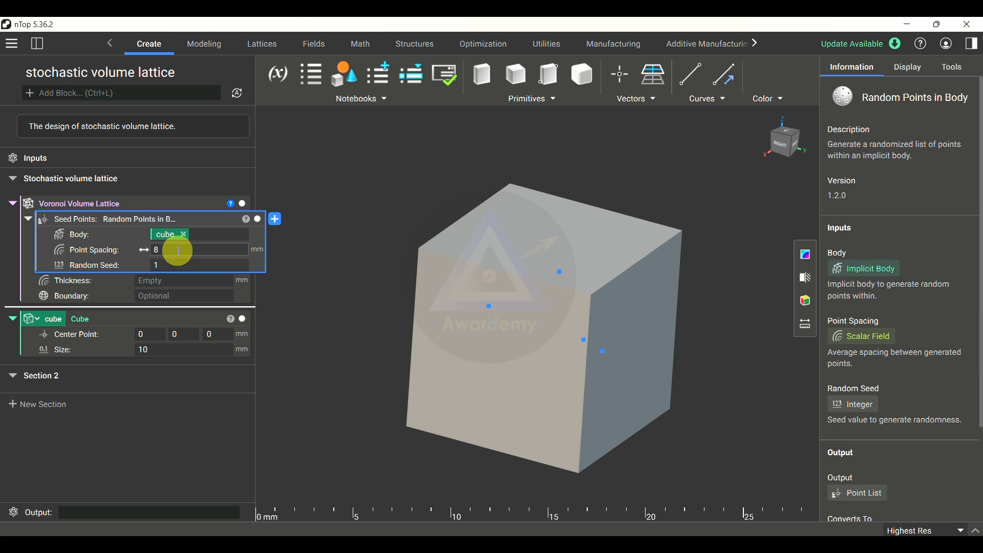
Set the Random Seed of the random points to 2 and examine the new distribution inside the cube.
click(183, 266)
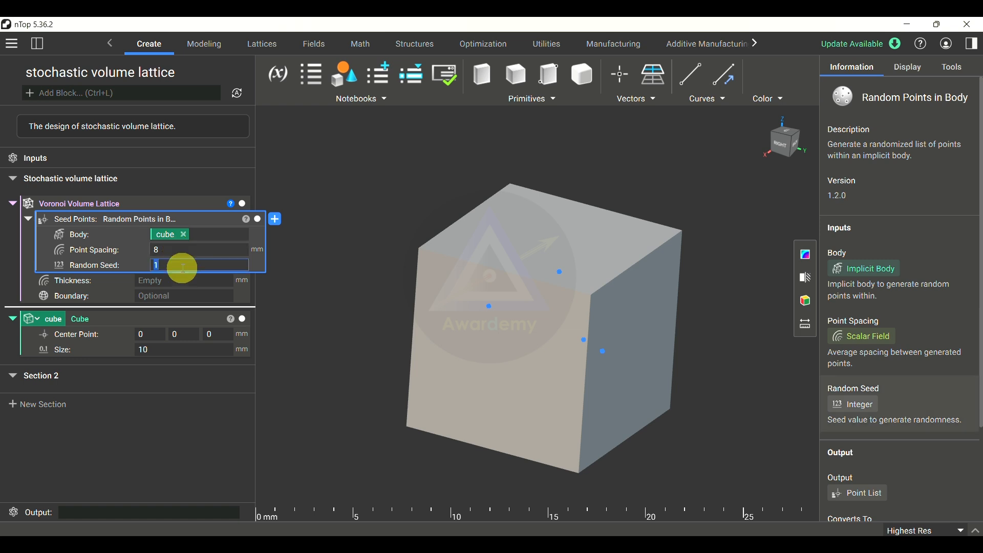
text(2)
key(Return)
right_drag(358, 302, 486, 334)
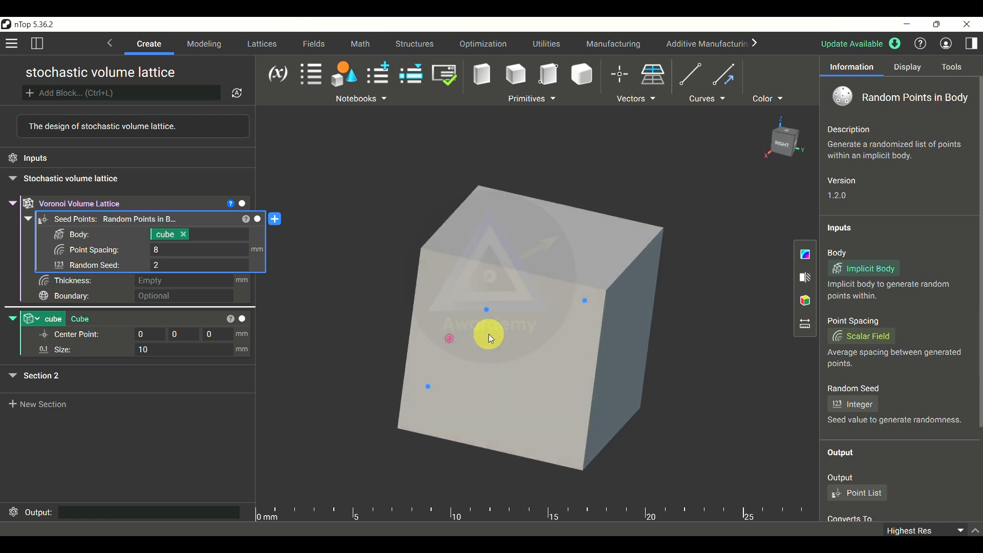
Restore the Random Seed of the seed points to 1.
click(195, 265)
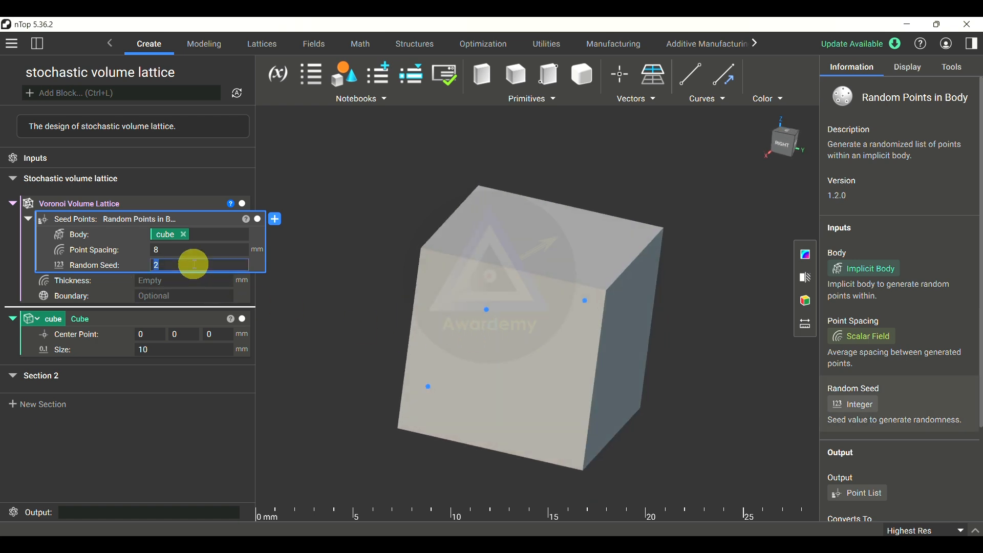
text(1)
key(Return)
Set the Point Spacing of the random points to 1 mm.
click(186, 246)
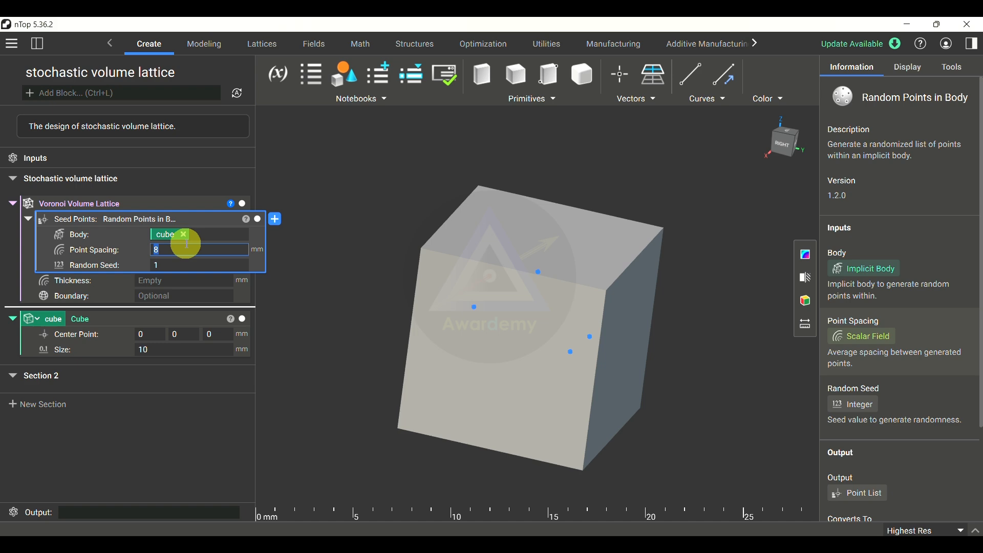
text(1)
key(Return)
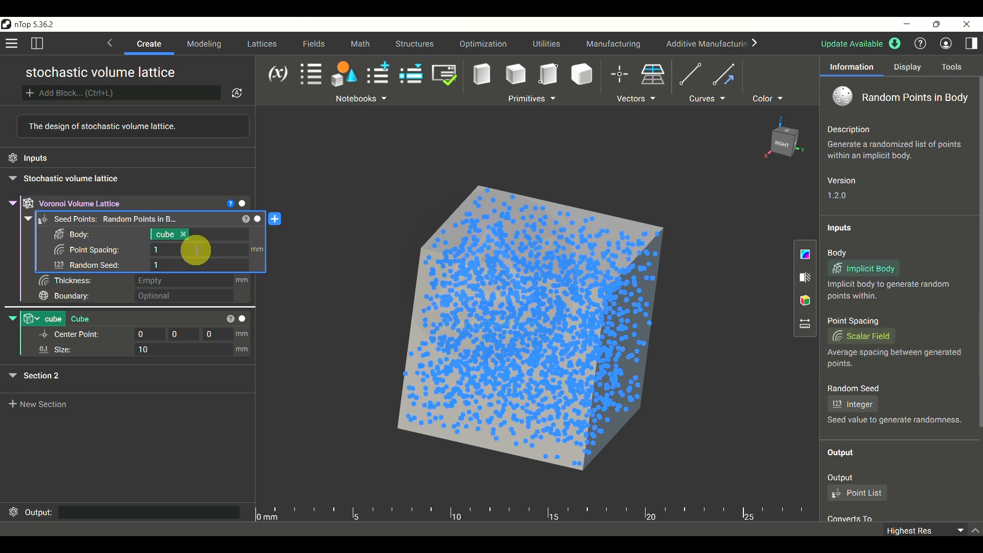
Examine the density and distribution of the seed points inside the cube from several angles.
right_drag(504, 361, 466, 271)
scroll(466, 270, up, 5)
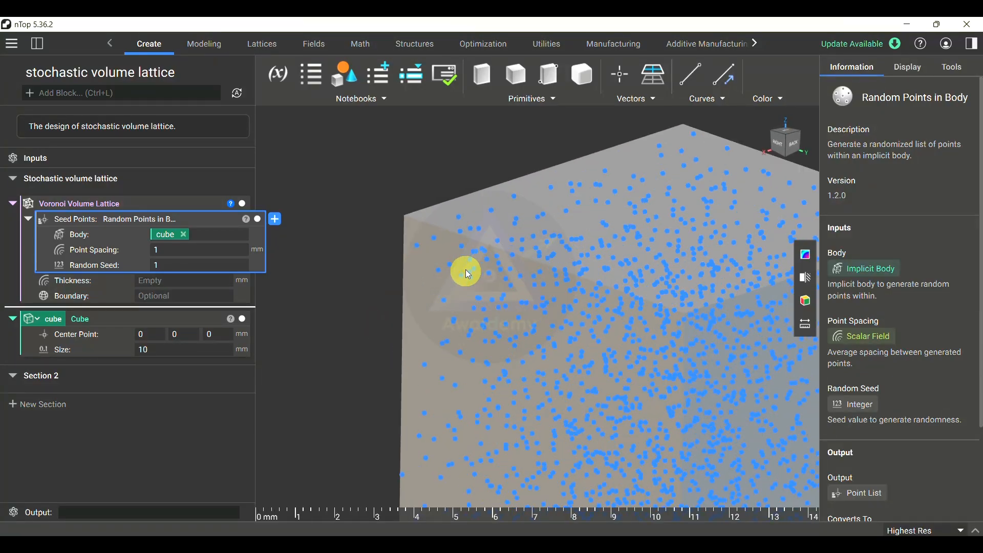
right_drag(496, 303, 571, 317)
scroll(571, 317, down, 3)
scroll(570, 317, down, 2)
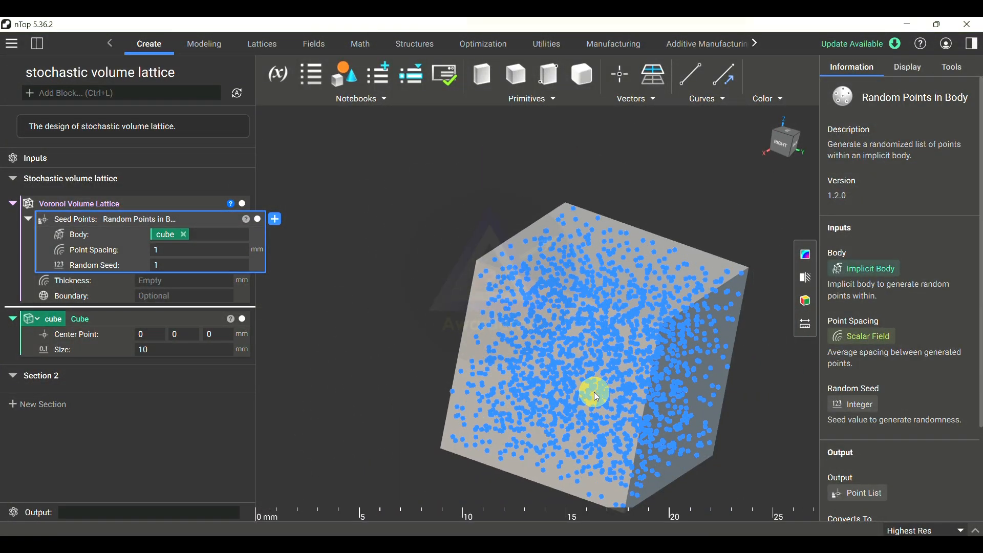
right_drag(595, 394, 610, 340)
scroll(636, 377, down, 2)
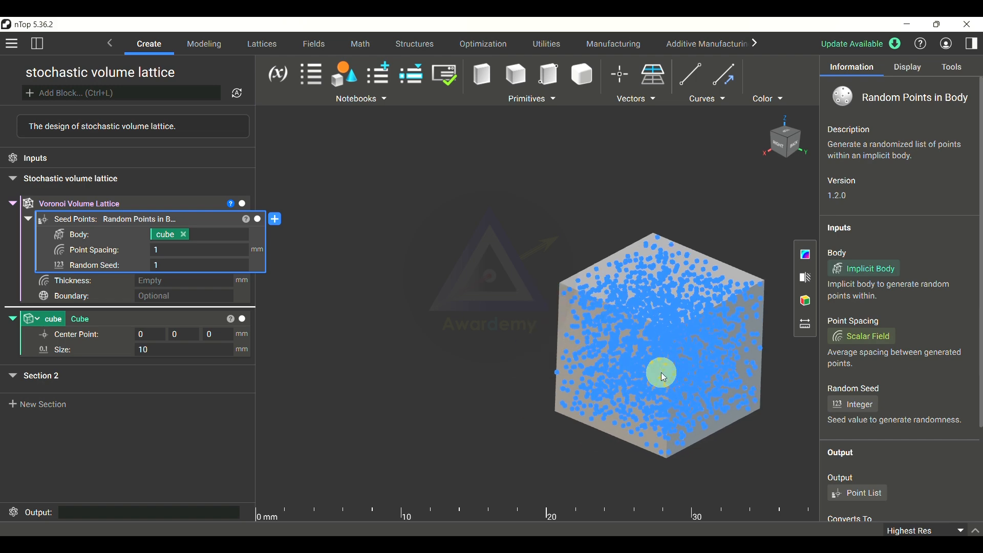
right_drag(666, 378, 736, 432)
scroll(636, 345, up, 1)
right_drag(717, 274, 507, 263)
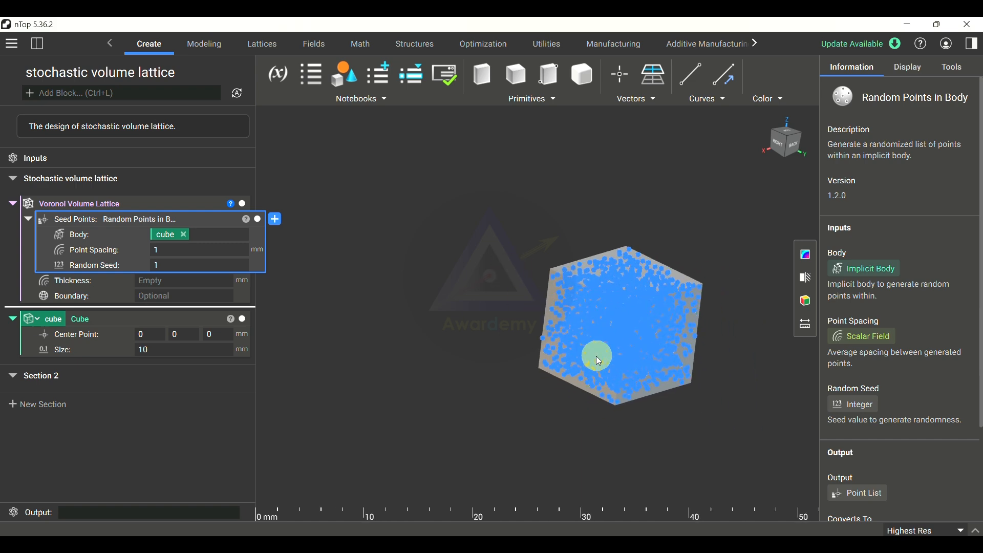
scroll(596, 353, up, 1)
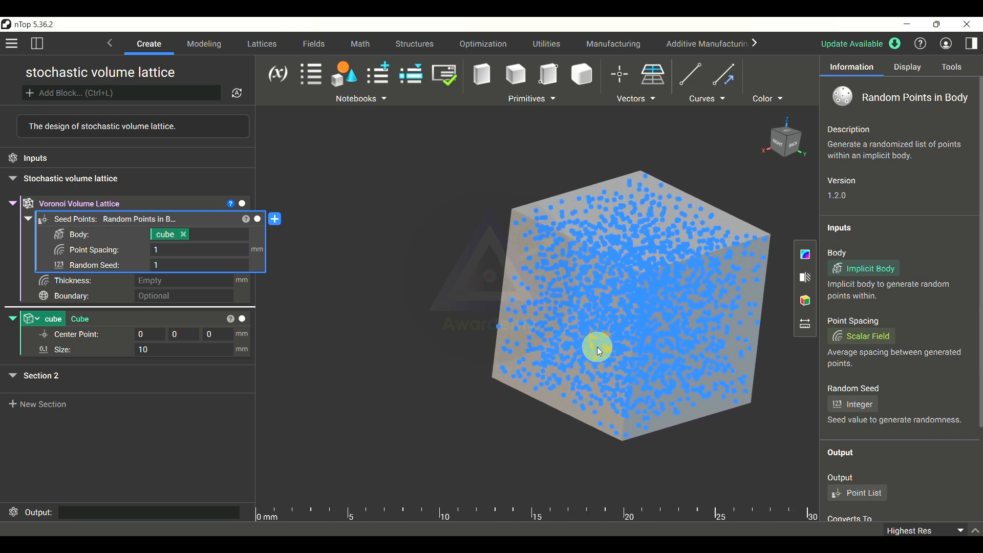
click(202, 263)
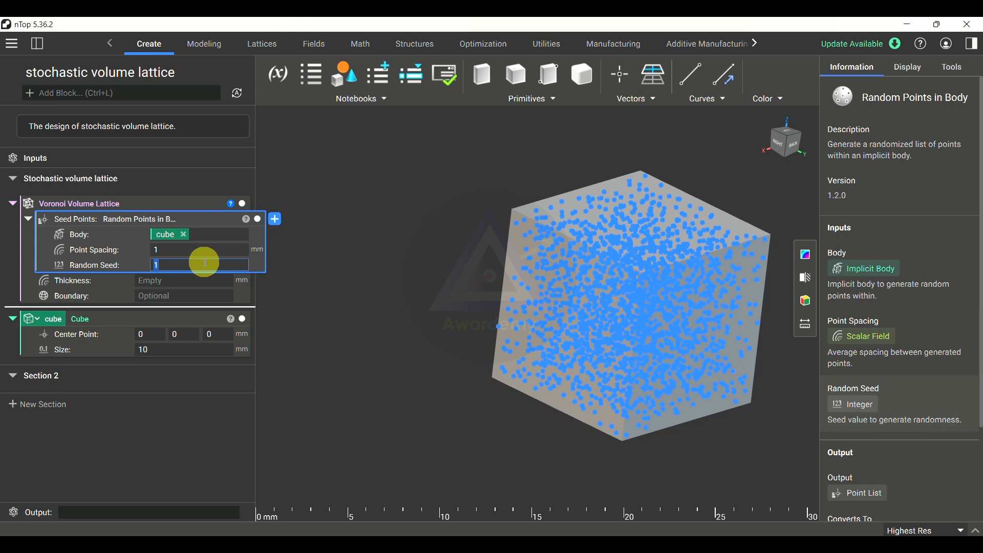
click(28, 220)
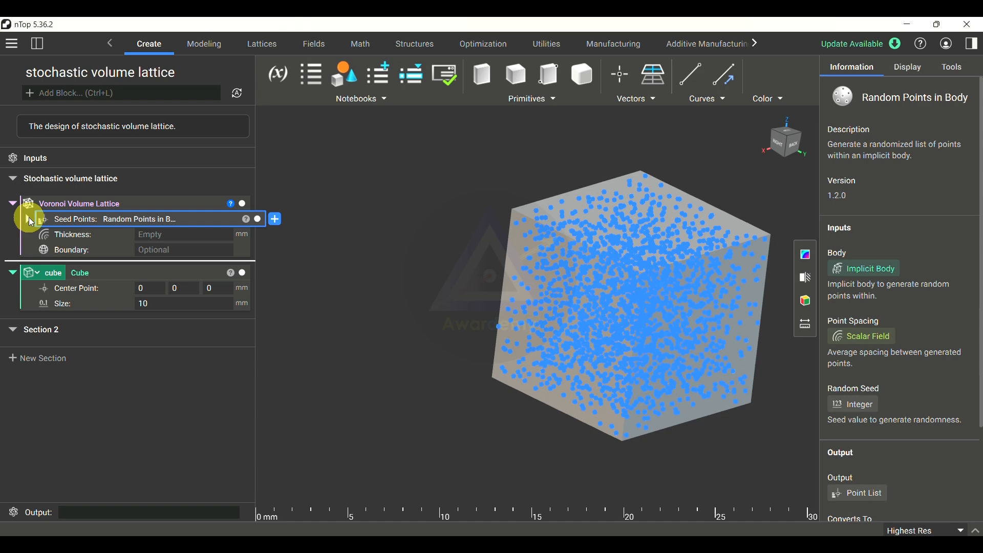
click(154, 249)
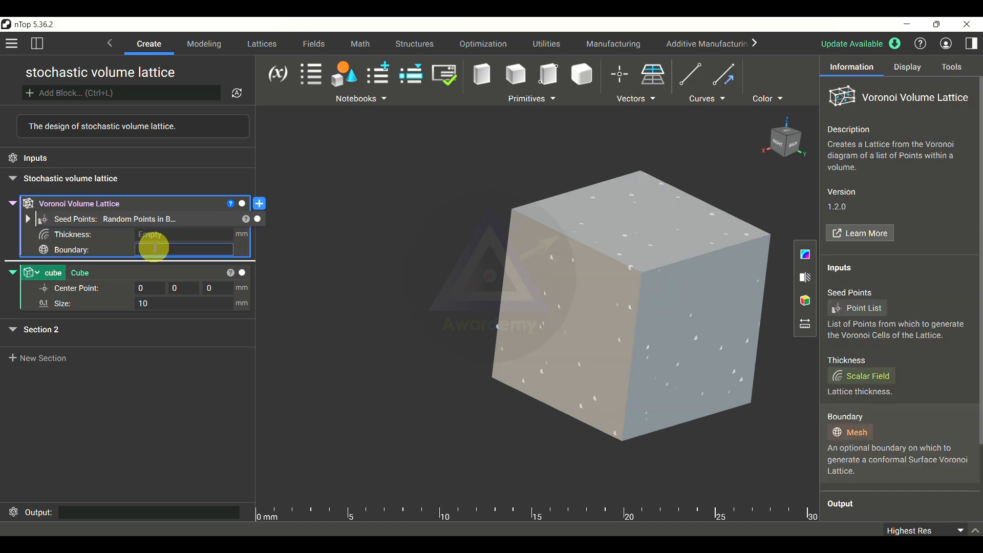
click(171, 235)
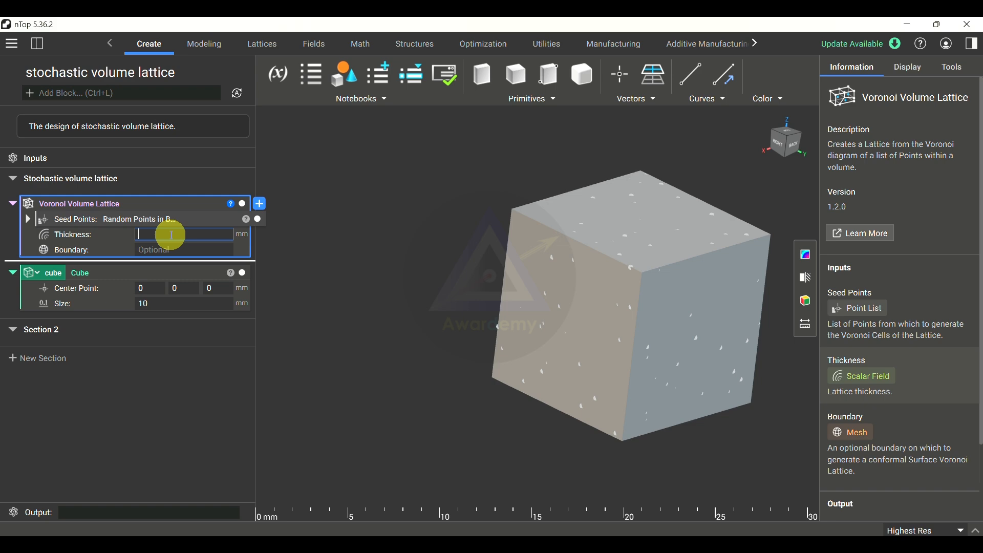
Hide the cube and set the Point Spacing of the random seed points to 3 mm.
click(243, 273)
click(28, 219)
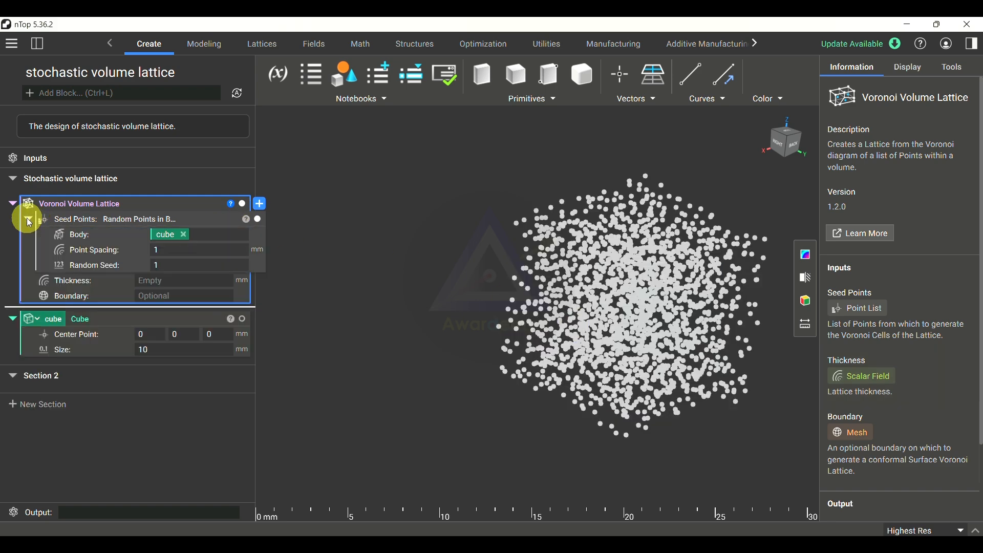
click(175, 250)
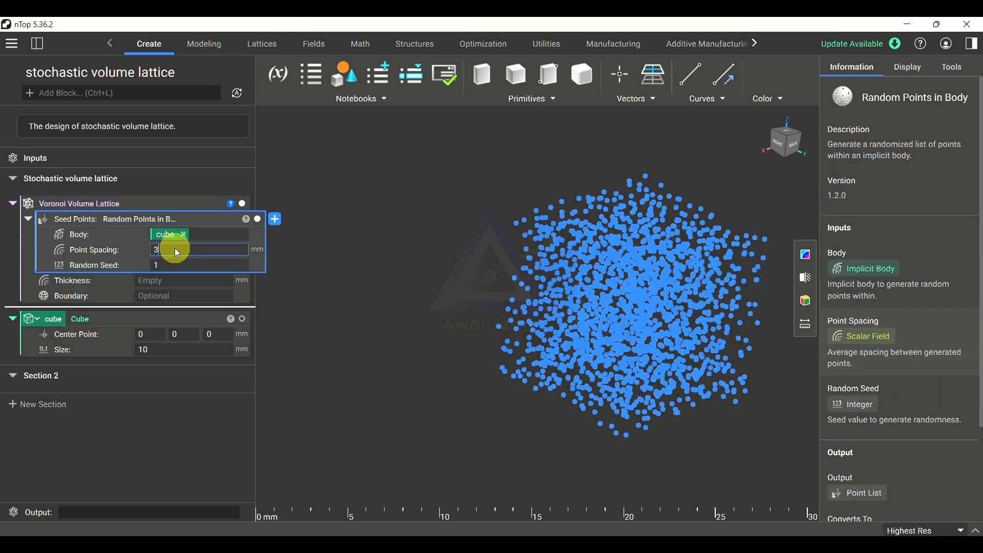
key(Return)
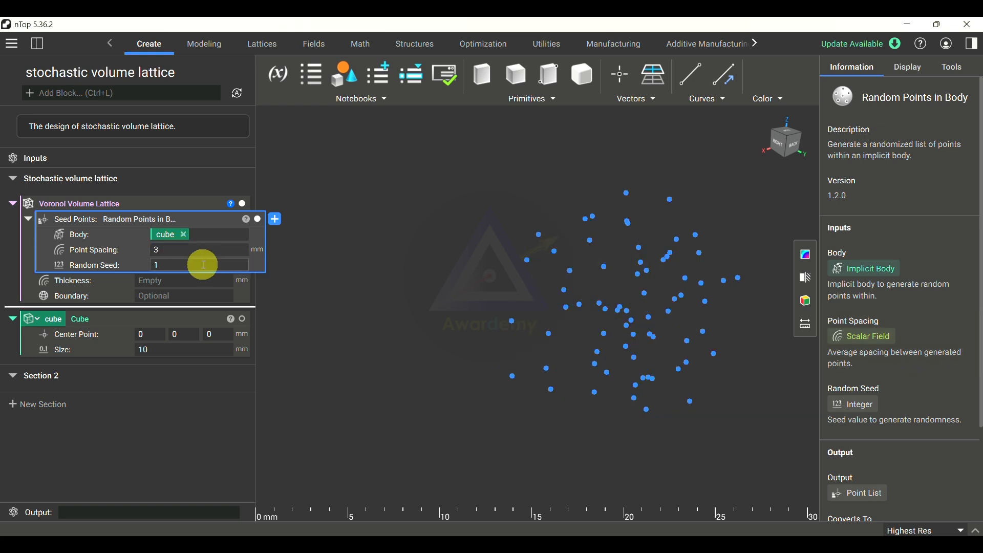
Collapse the seed points block and set the Thickness of the Voronoi Volume Lattice to 0.5 mm to generate the lattice.
click(193, 280)
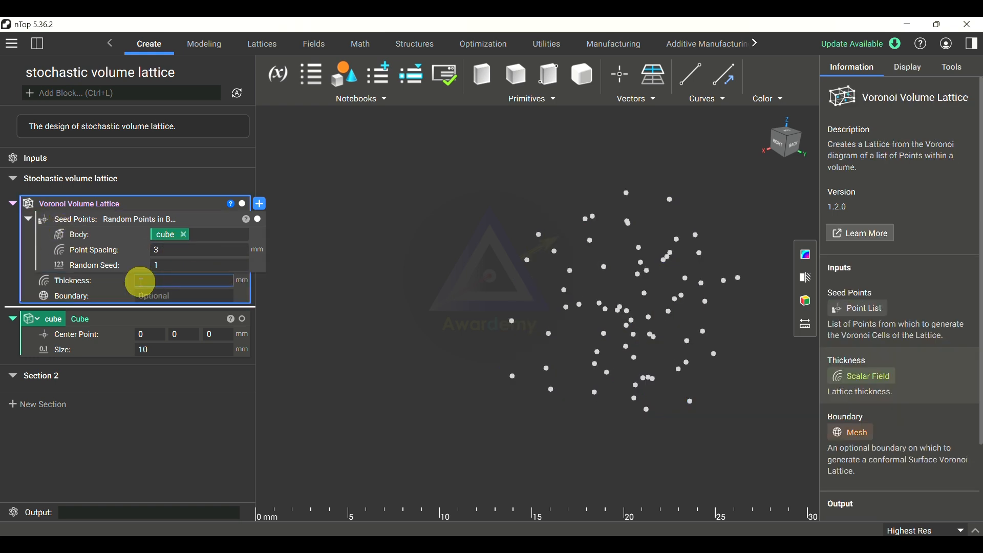
click(27, 219)
click(152, 233)
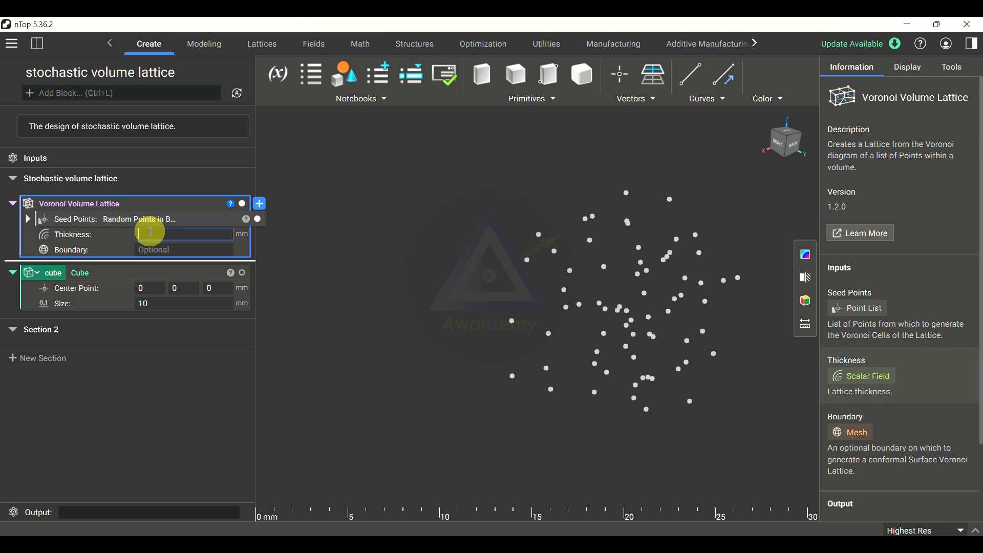
text(0.5)
key(Return)
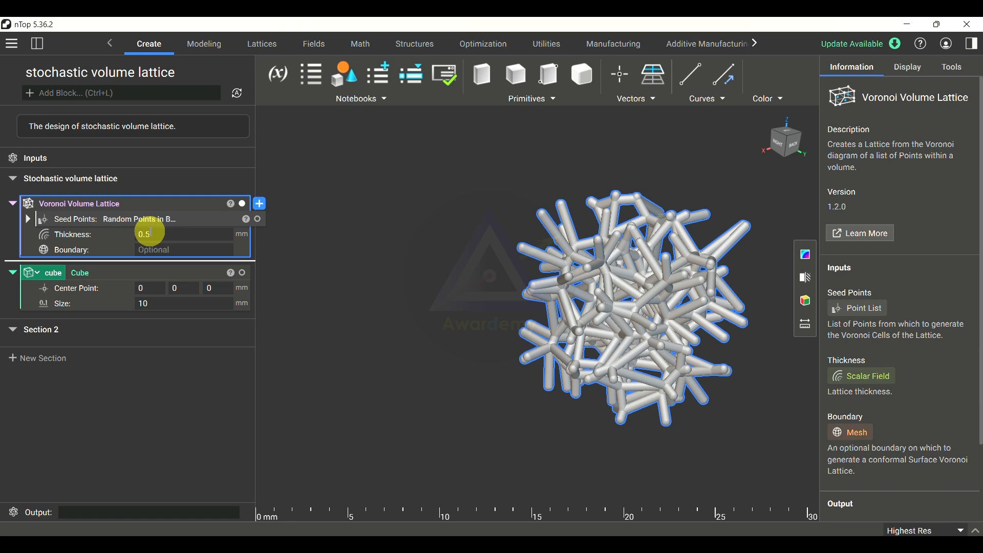
Examine the struts and junctions of the generated Voronoi lattice up close and from several angles.
scroll(648, 327, up, 5)
scroll(648, 327, down, 7)
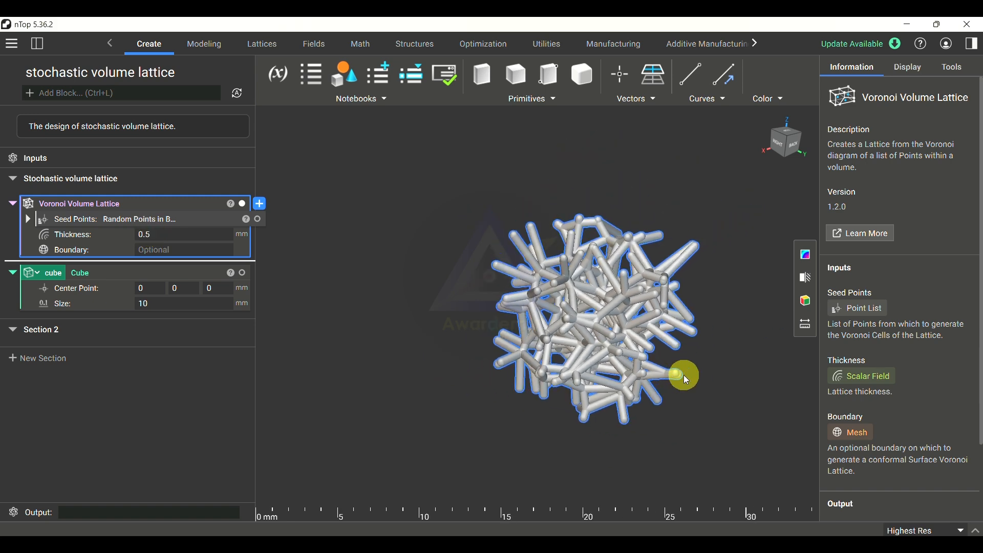
scroll(654, 361, up, 2)
mouse_move(668, 351)
right_down()
mouse_move(604, 354)
mouse_move(663, 360)
mouse_move(636, 373)
right_up()
scroll(581, 310, up, 2)
scroll(582, 310, down, 4)
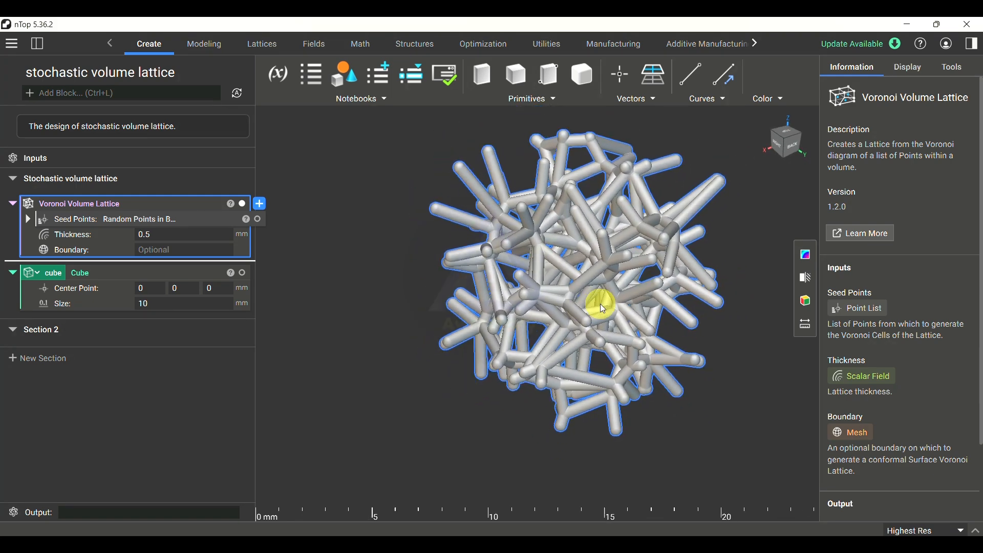
scroll(658, 151, up, 2)
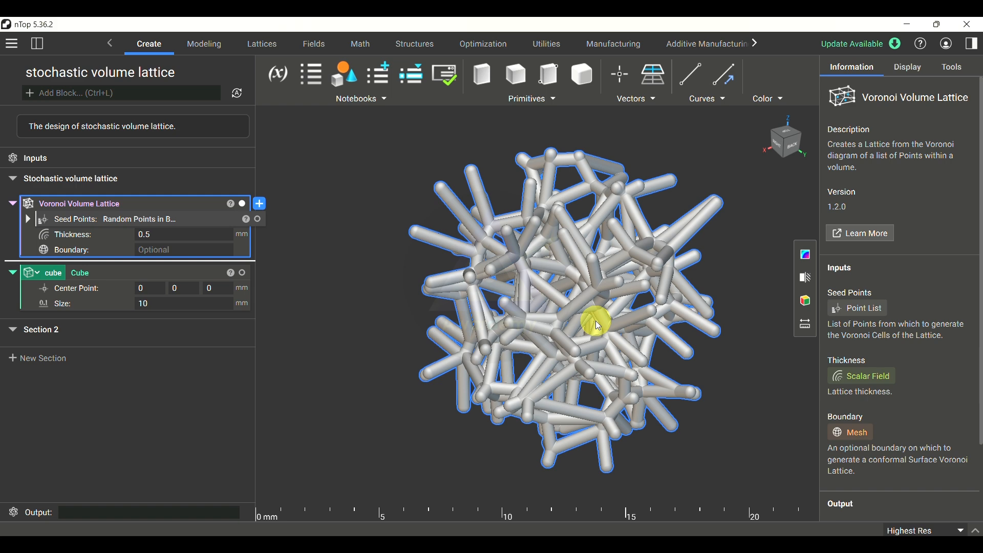
right_drag(595, 320, 432, 189)
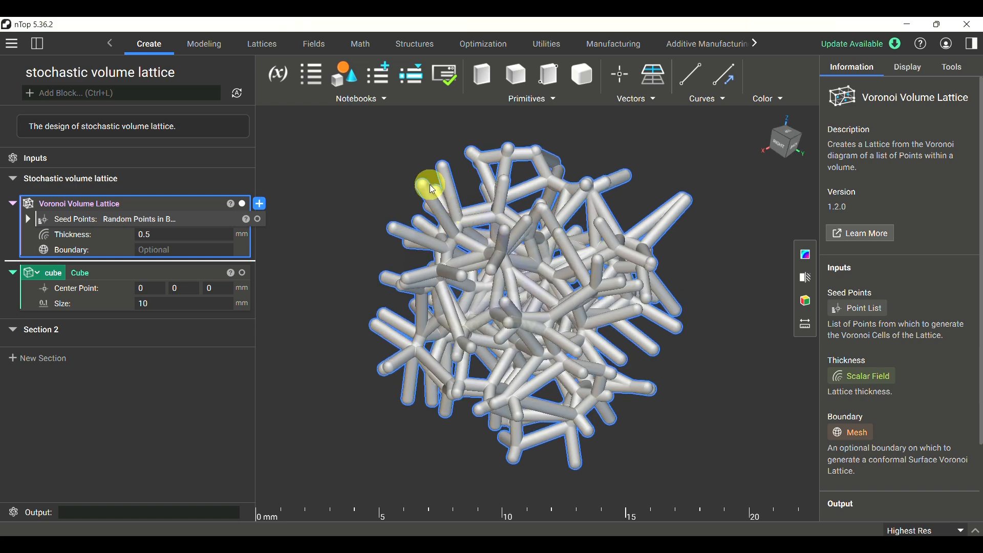
right_drag(434, 248, 531, 190)
scroll(467, 127, up, 2)
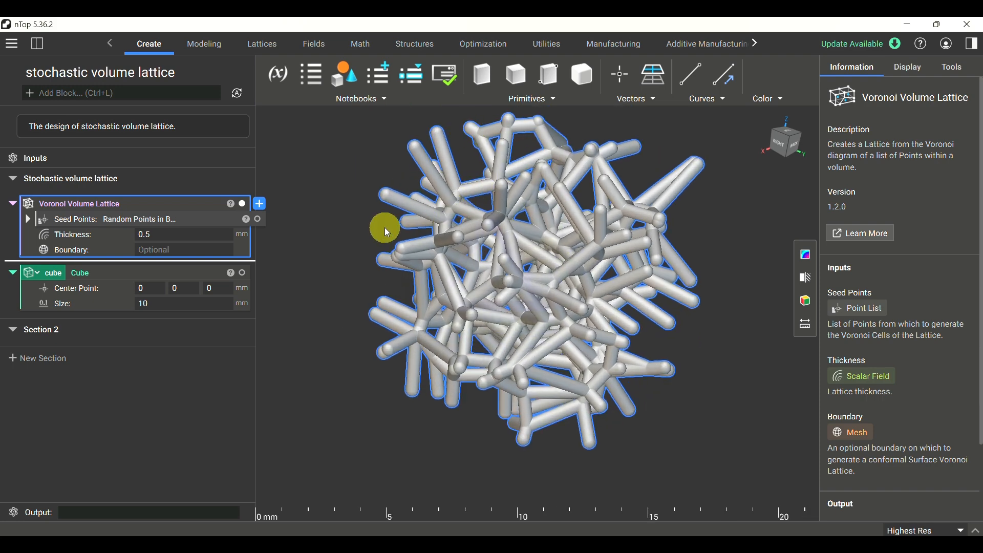
Show the seed points together with the lattice and examine where they lie relative to the struts.
click(258, 219)
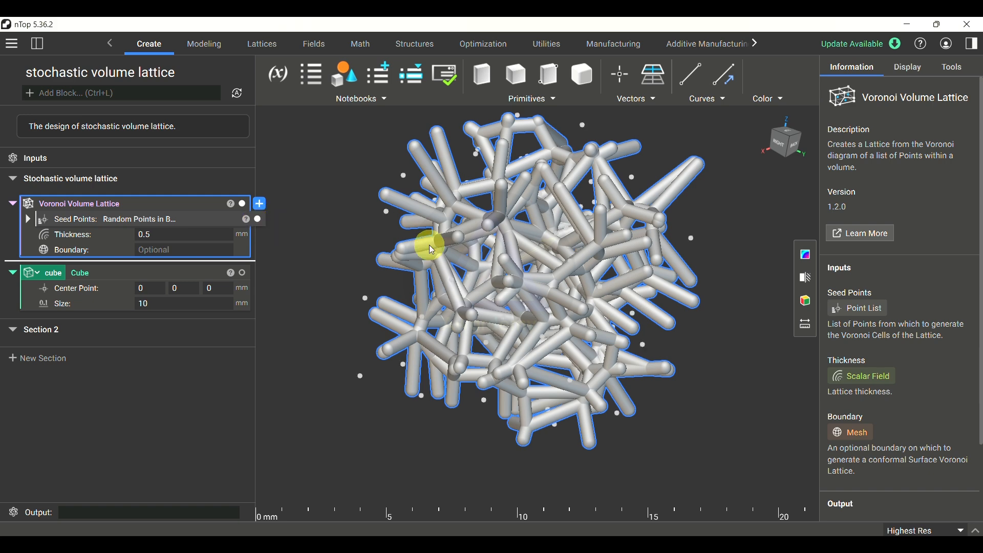
right_drag(429, 245, 563, 195)
scroll(561, 191, up, 3)
scroll(561, 191, down, 4)
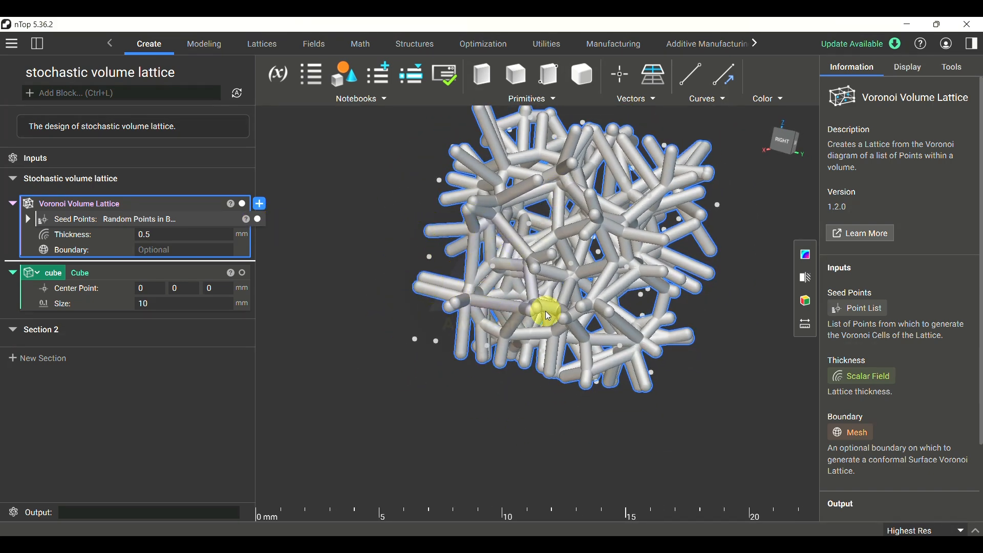
right_drag(544, 308, 501, 297)
scroll(588, 259, up, 4)
right_drag(592, 281, 592, 308)
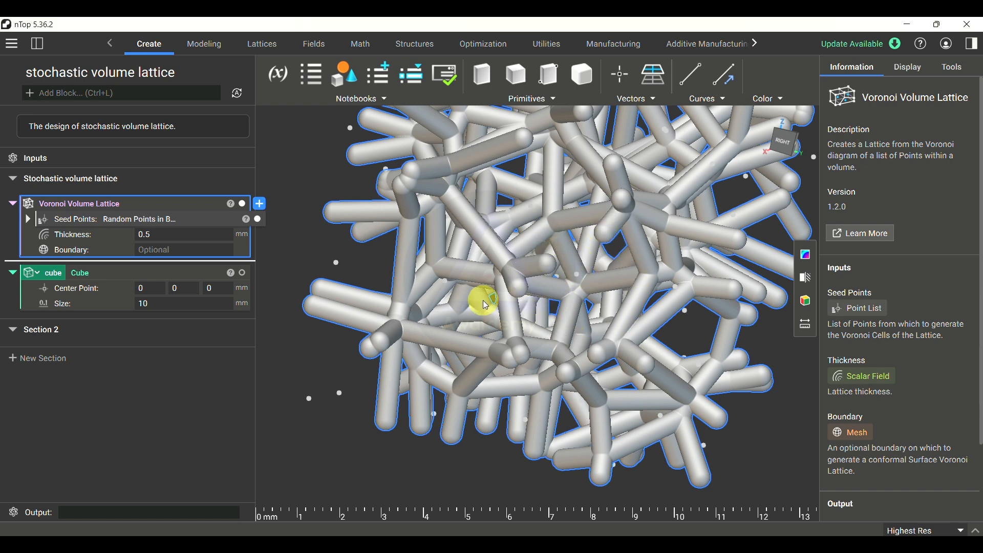
Try a Point Spacing of 5 mm for the random seed points and examine the resulting Voronoi lattice.
scroll(481, 296, down, 3)
mouse_move(478, 292)
right_down()
mouse_move(597, 287)
mouse_move(493, 278)
mouse_move(468, 292)
right_up()
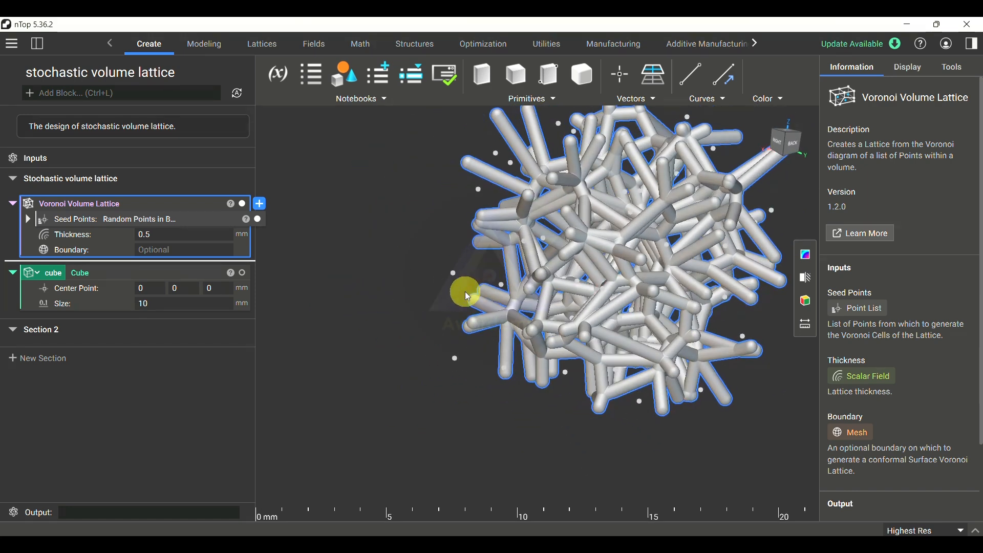
click(28, 219)
click(171, 249)
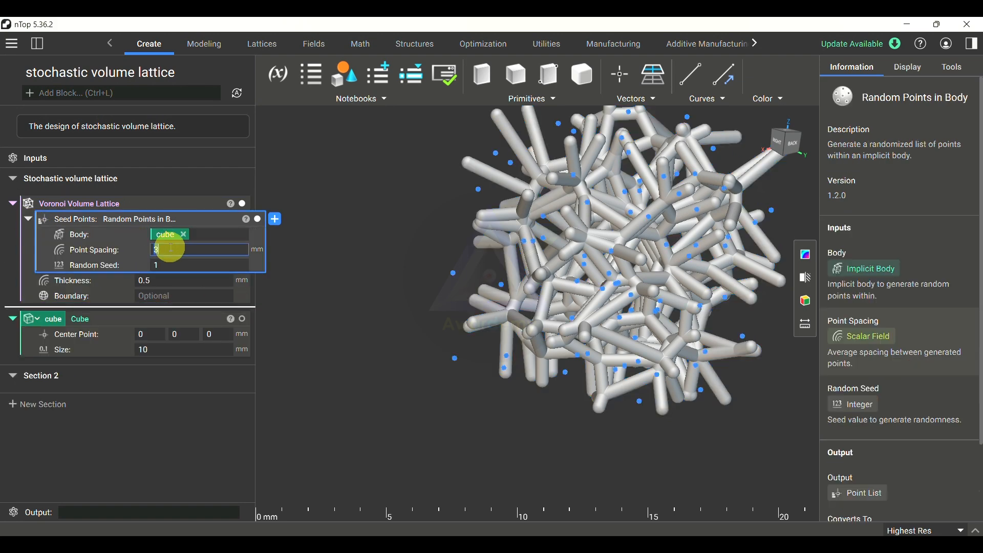
key(BackSpace)
text(5)
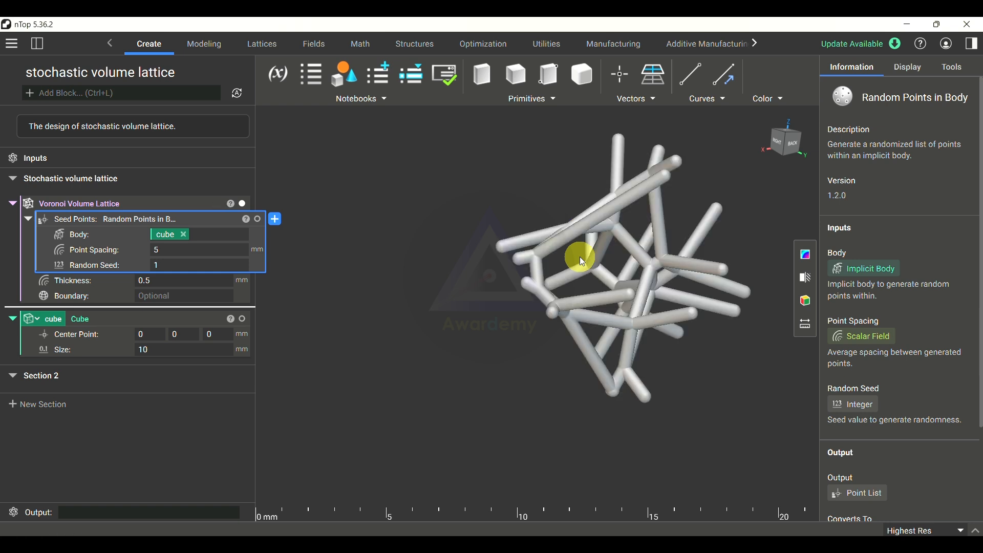
right_drag(587, 260, 709, 285)
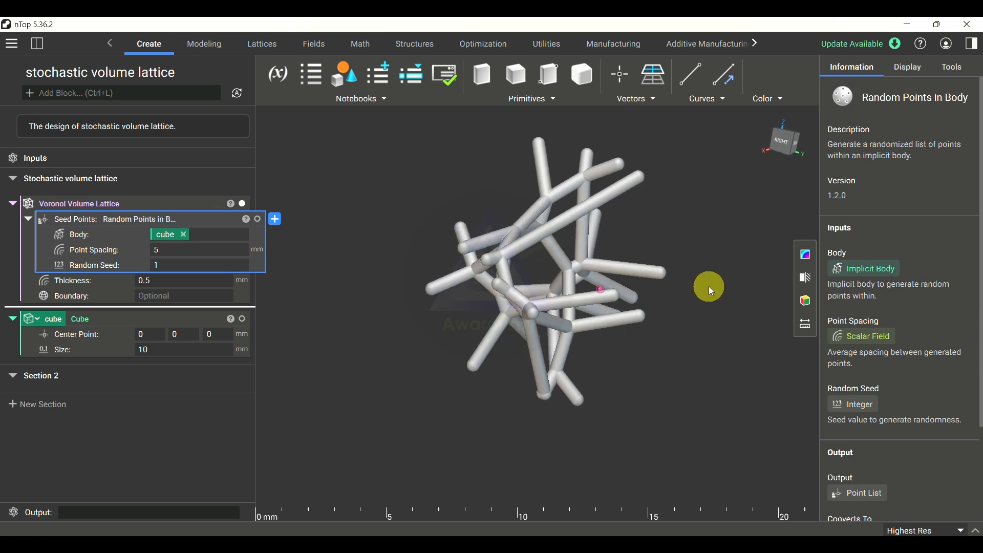
right_drag(654, 266, 624, 259)
Set the Point Spacing of the random seed points back to 3 mm.
click(168, 251)
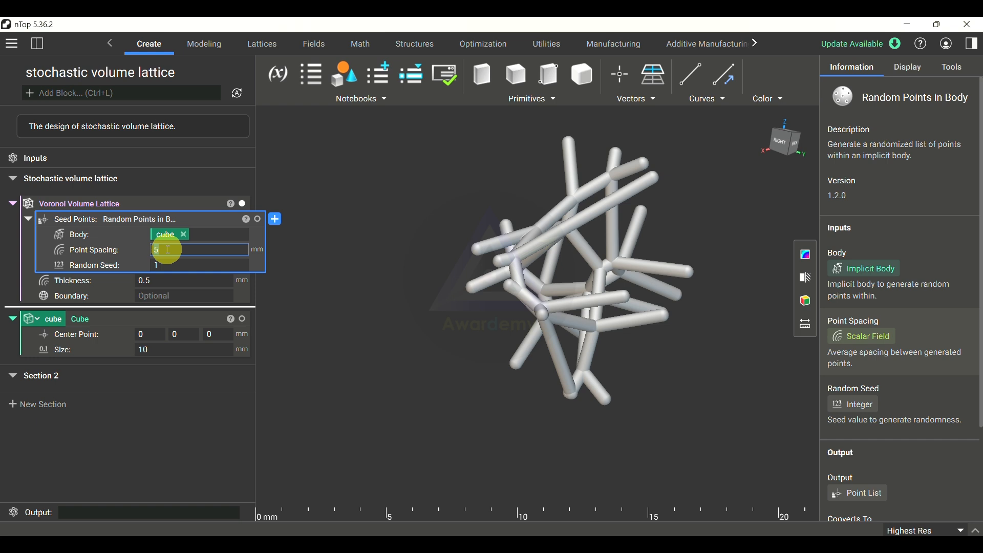
key(BackSpace)
text(3)
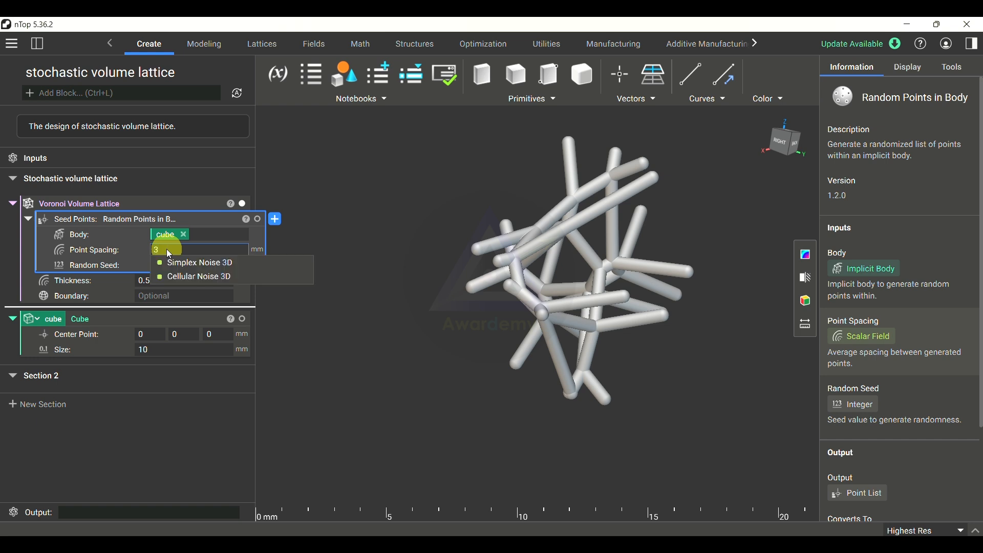
key(Return)
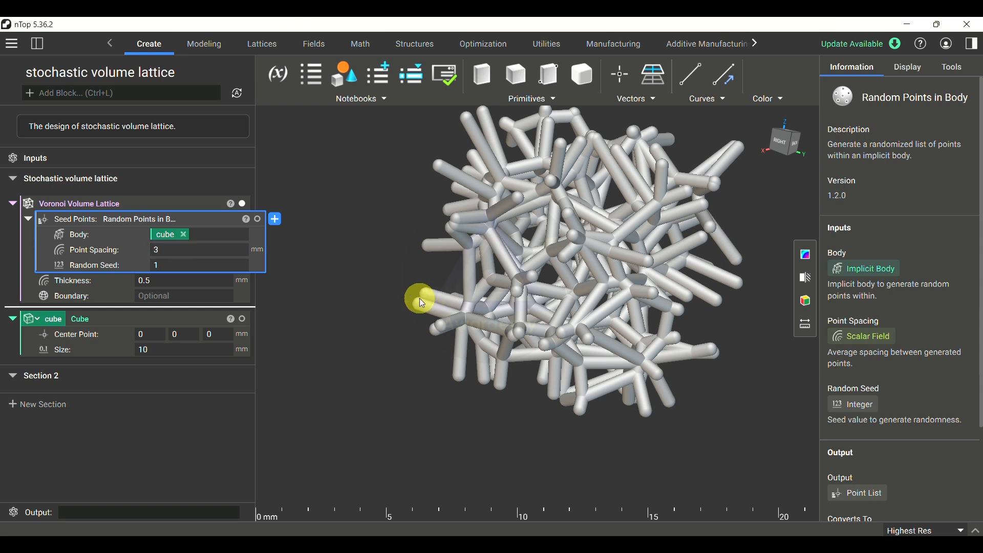
Show the cube together with the lattice and examine where the struts pass through its faces.
click(247, 318)
click(246, 318)
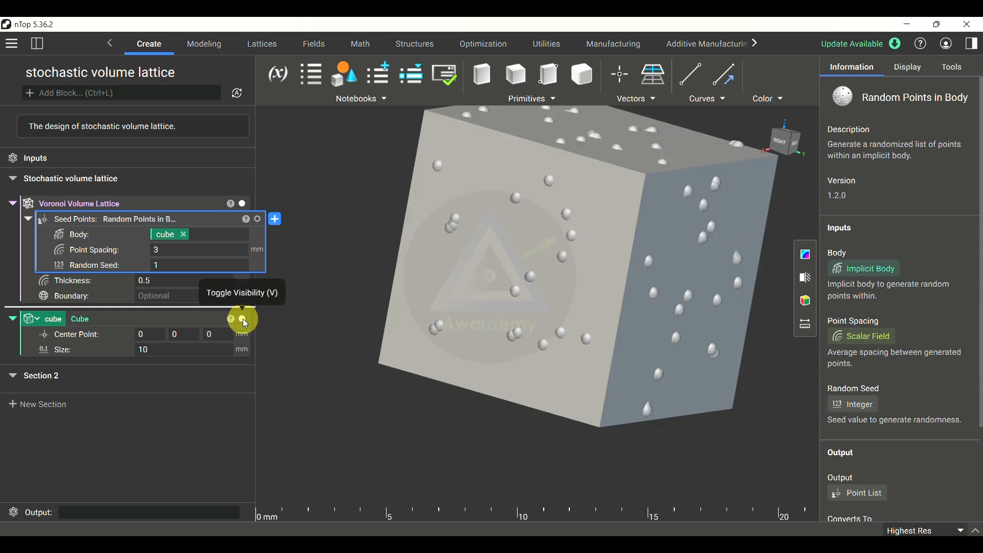
right_drag(512, 325, 509, 248)
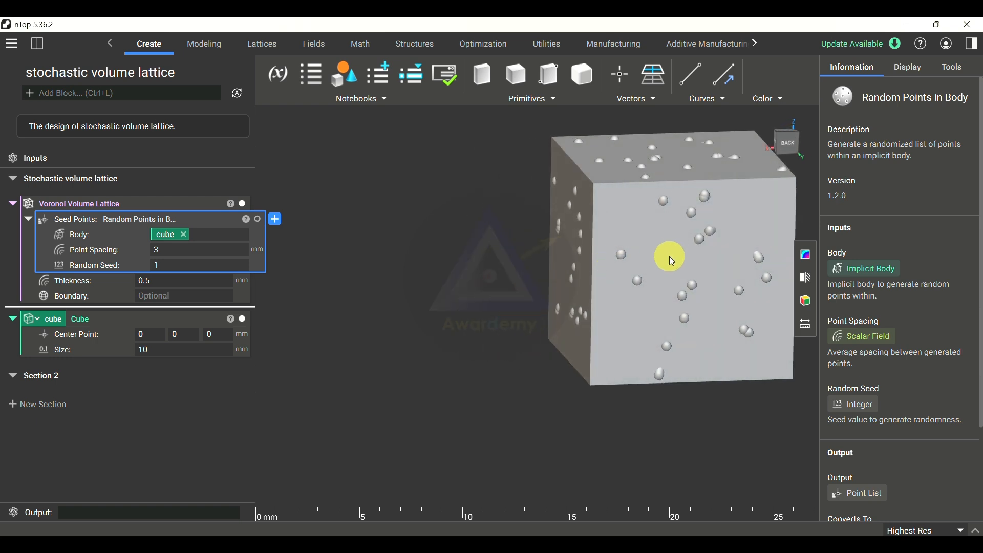
scroll(669, 256, up, 2)
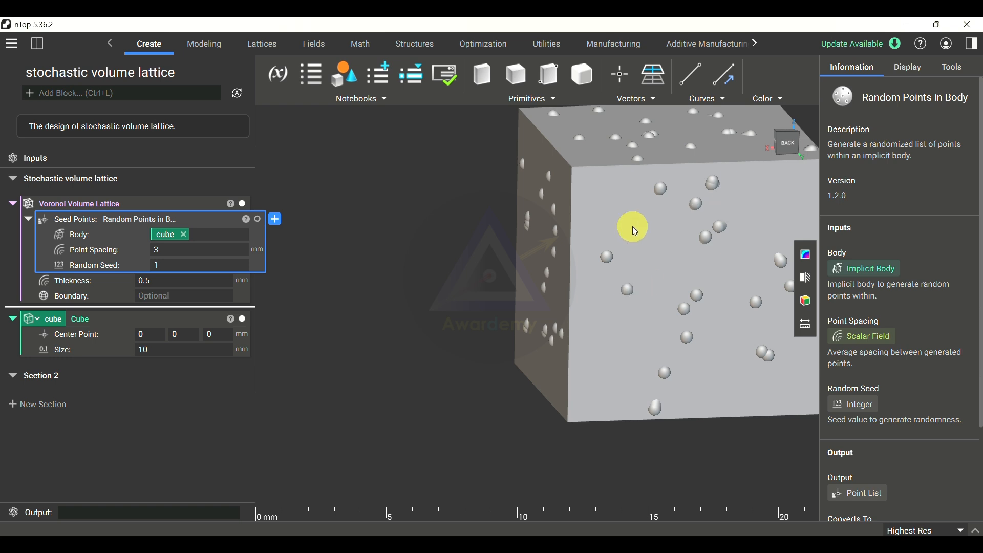
scroll(511, 291, down, 4)
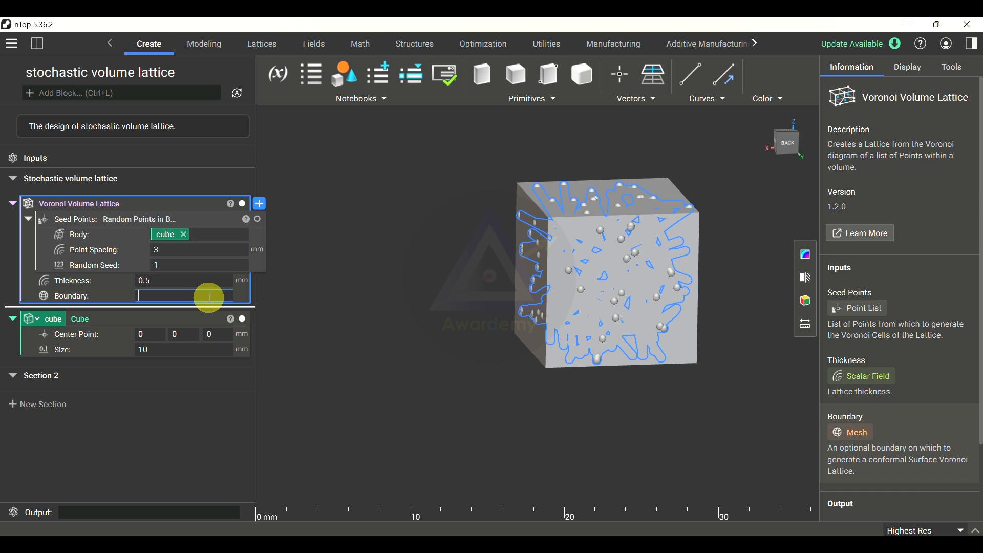
Add a Mesh from Implicit Body block as the lattice's Boundary, collapse the seed points block and use the cube as the mesh's Body.
click(209, 297)
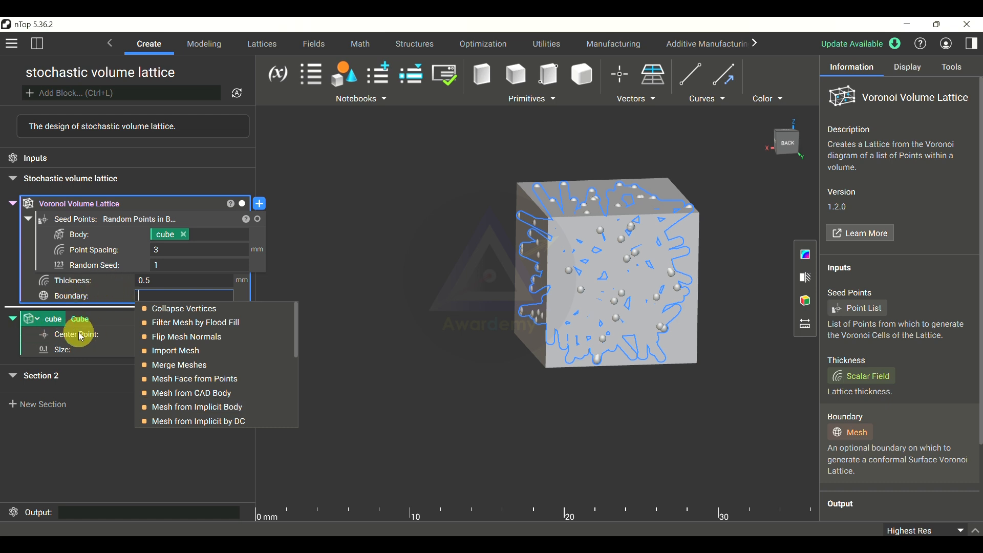
double_click(211, 407)
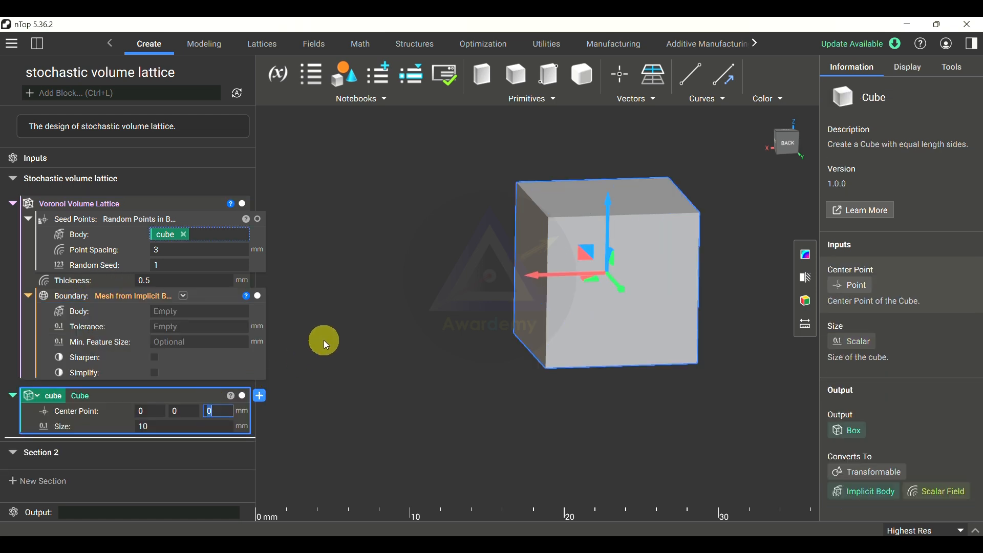
click(29, 220)
click(190, 264)
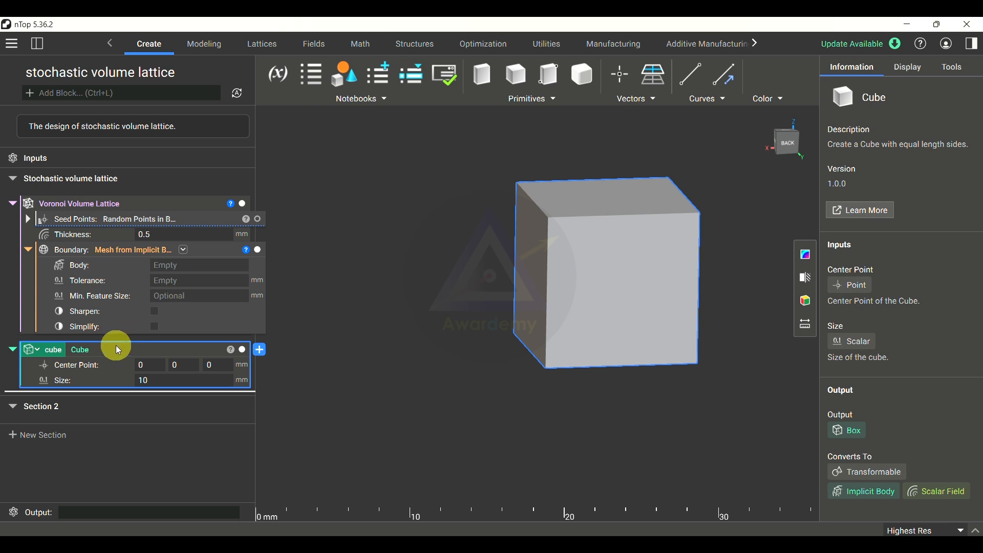
drag(108, 351, 186, 269)
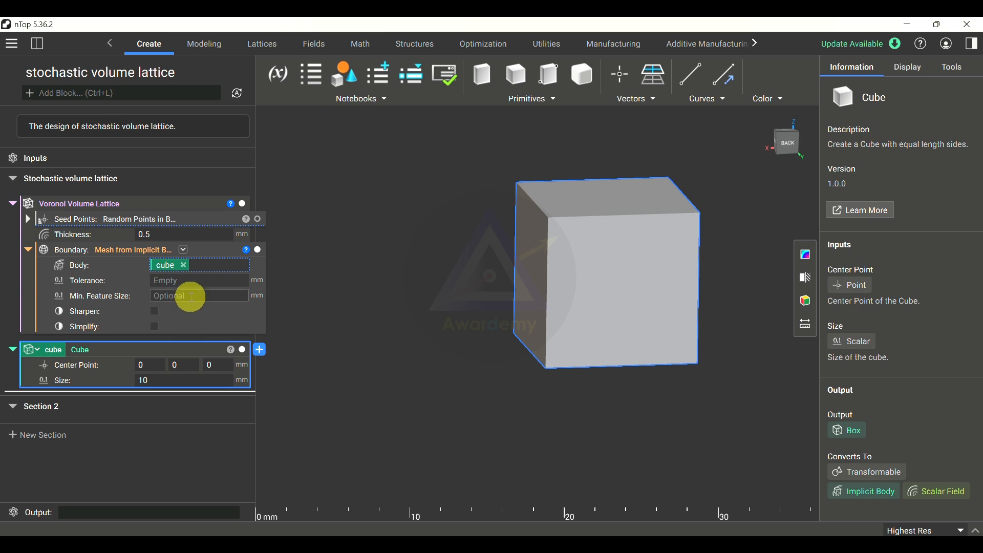
Set the boundary mesh's Tolerance to 0.5 mm and examine the regenerated lattice on the cube's faces.
click(199, 280)
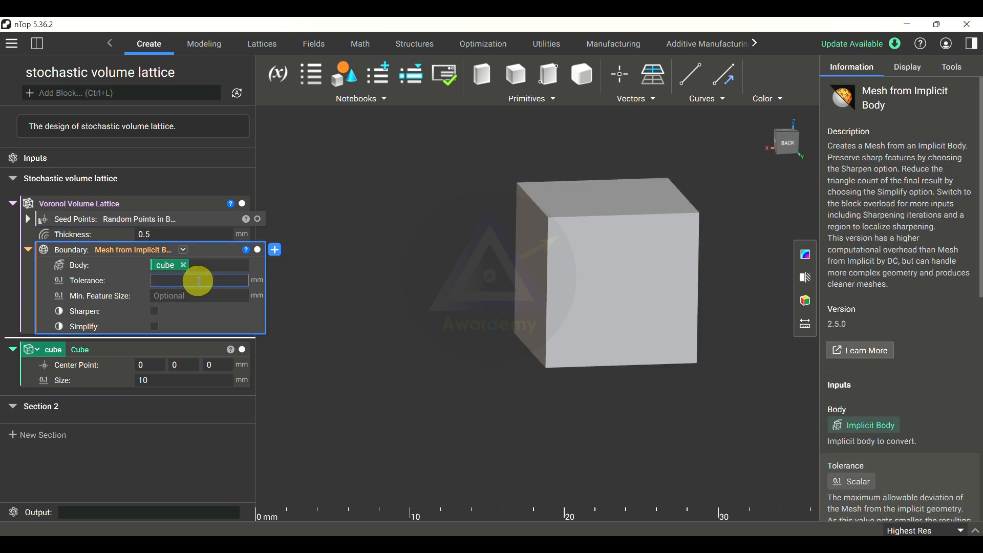
text(0.5)
key(Return)
scroll(588, 262, up, 3)
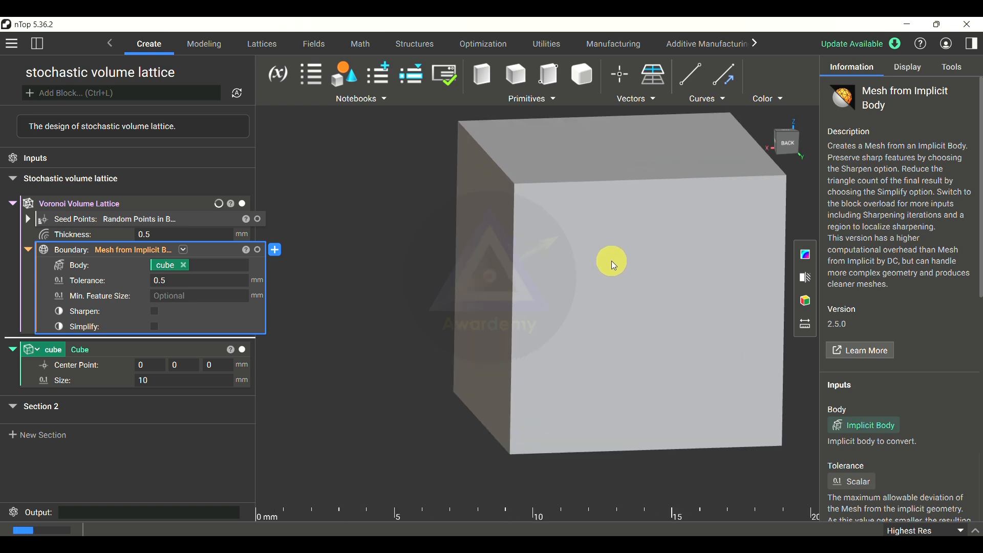
right_drag(606, 267, 651, 248)
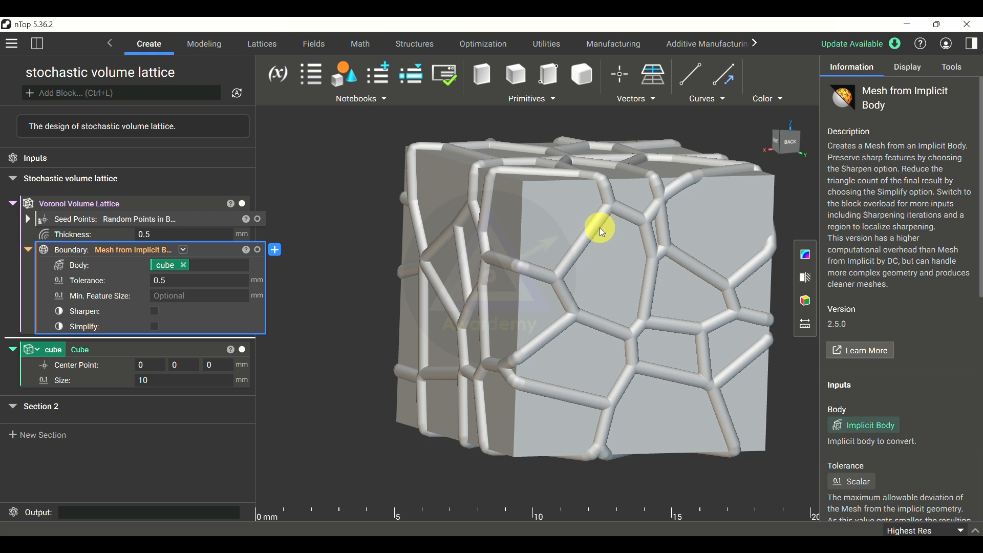
right_drag(600, 247, 593, 308)
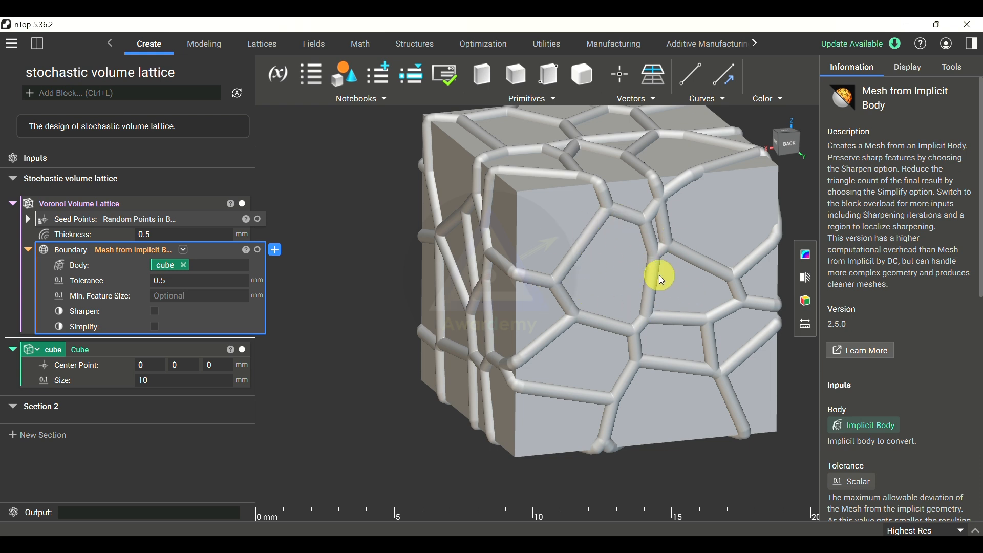
scroll(559, 358, down, 5)
scroll(677, 171, up, 4)
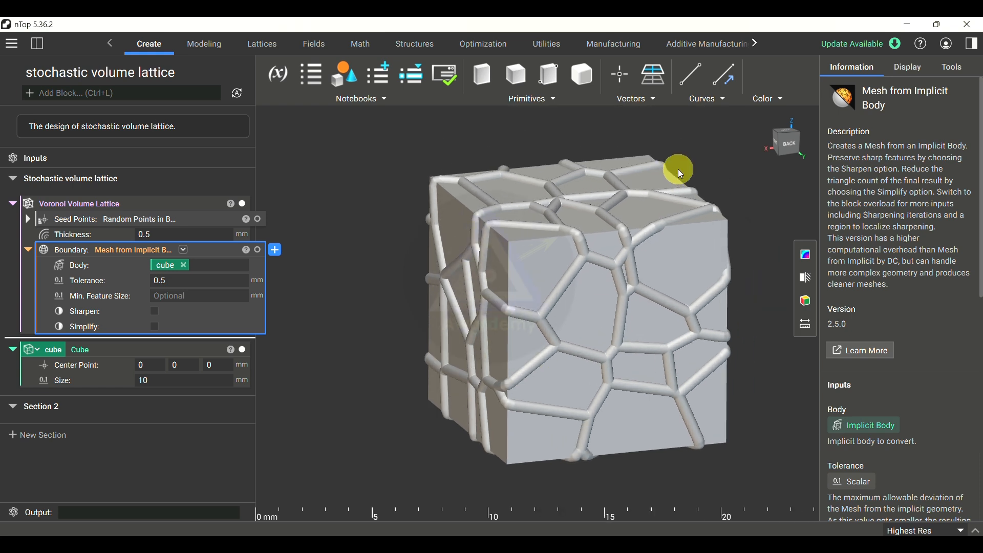
scroll(671, 215, down, 1)
scroll(671, 366, up, 1)
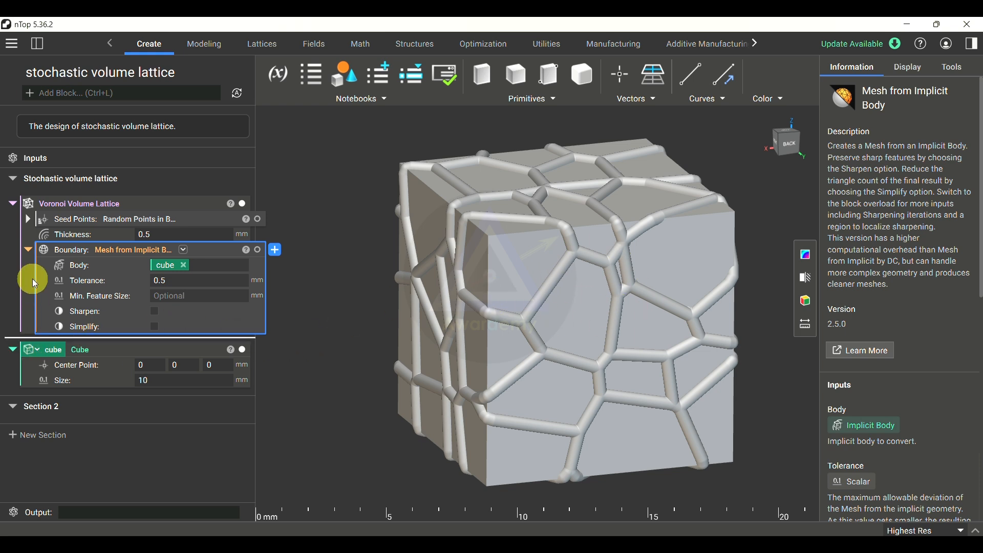
Expand the seed points and boundary blocks and hide the cube to view the bounded lattice on its own.
click(28, 251)
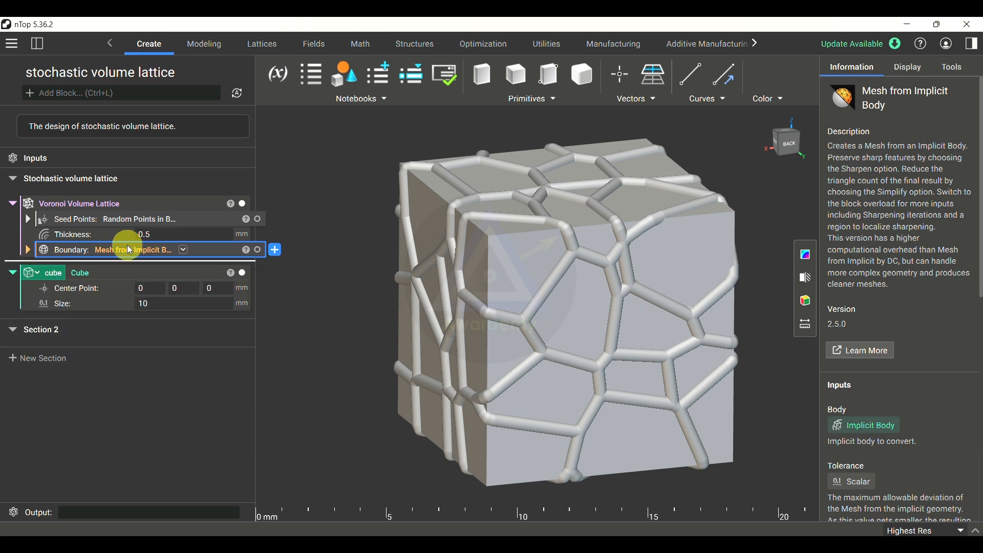
click(28, 220)
click(29, 296)
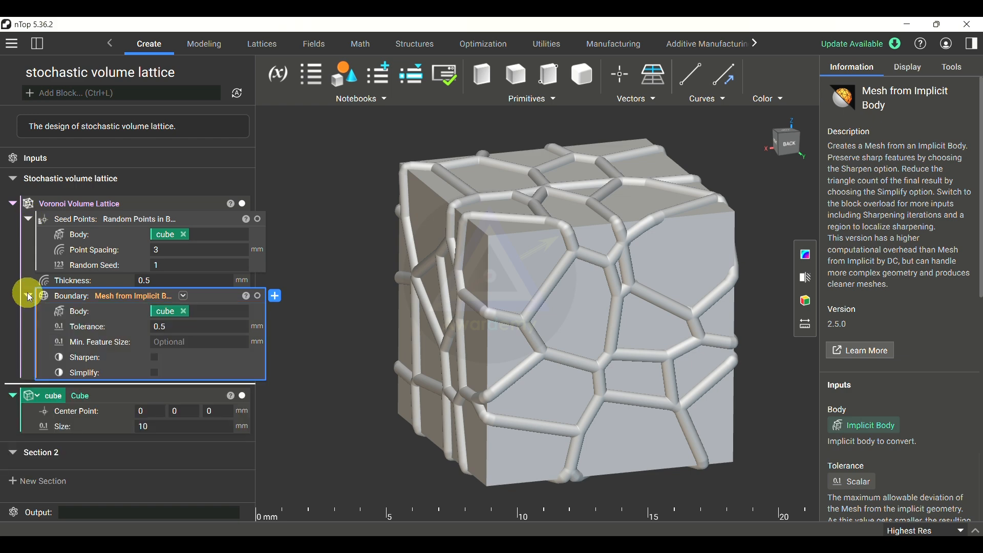
click(242, 396)
right_drag(506, 339, 530, 368)
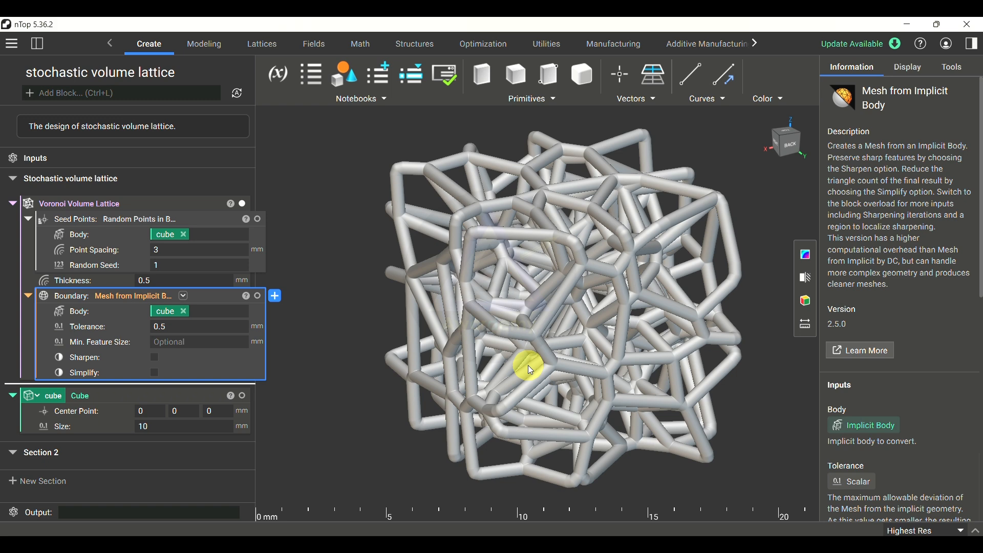
Review the lattice's Point Spacing, Random Seed, Thickness and boundary mesh settings without changing them.
click(209, 250)
click(203, 263)
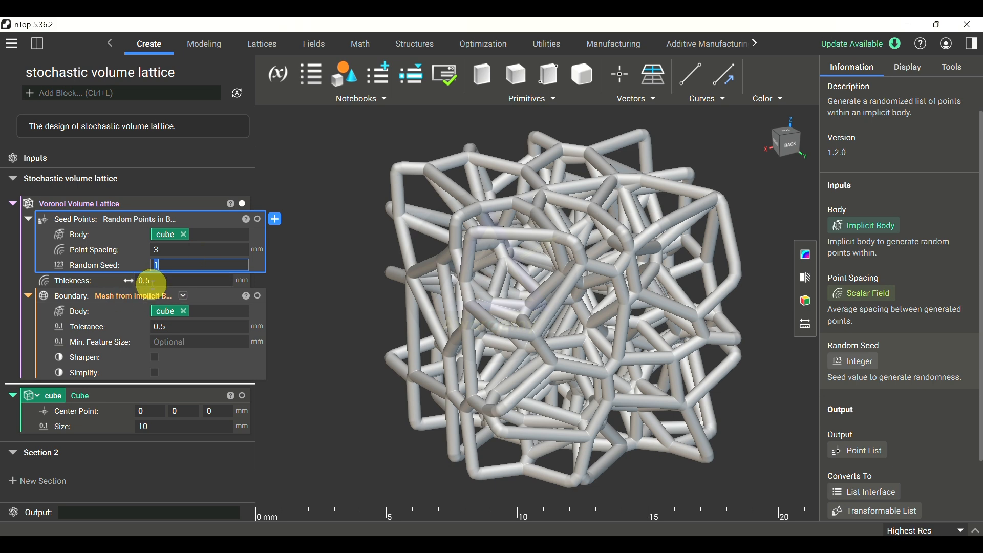
click(149, 281)
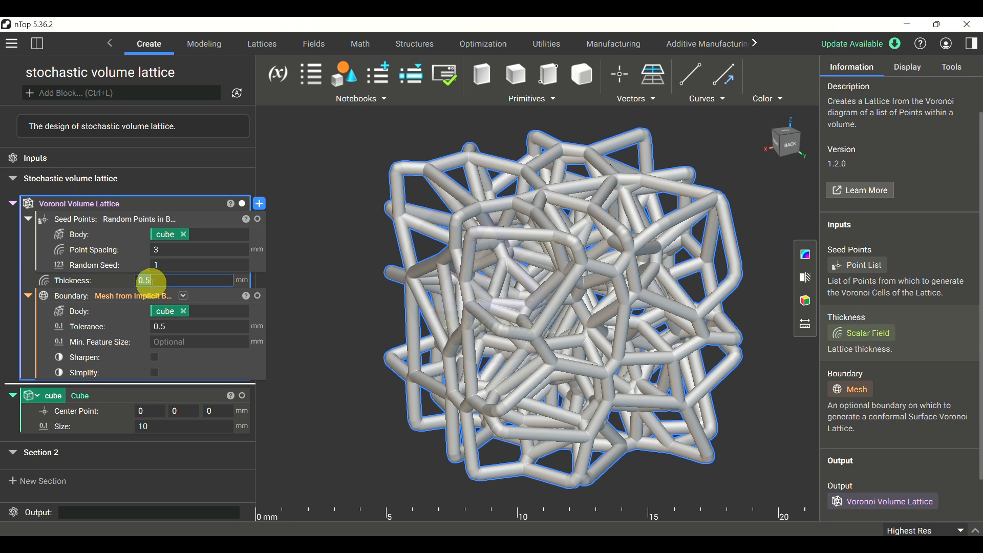
double_click(148, 280)
click(27, 297)
click(27, 297)
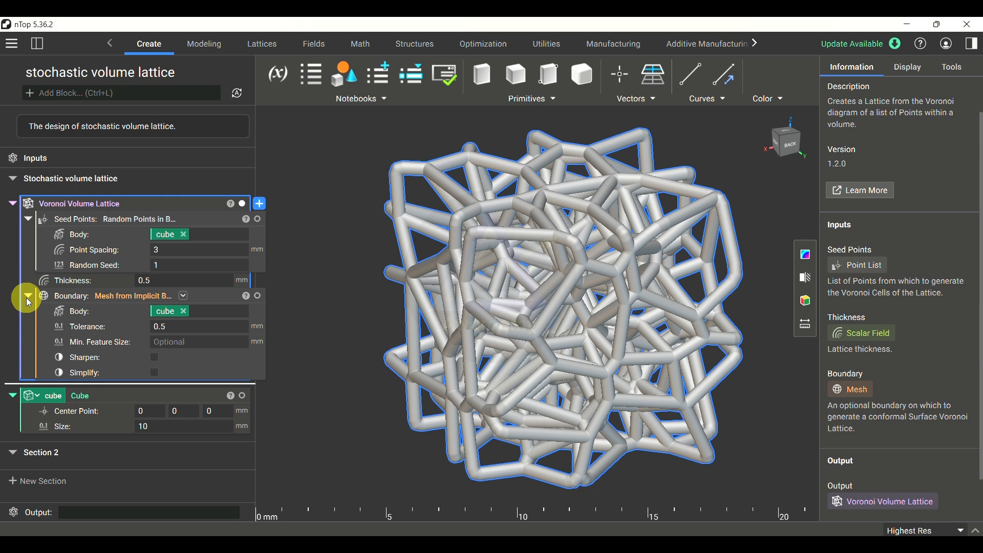
Collapse the boundary and Voronoi Volume Lattice blocks and add a Trim Lattice block to the notebook.
click(28, 296)
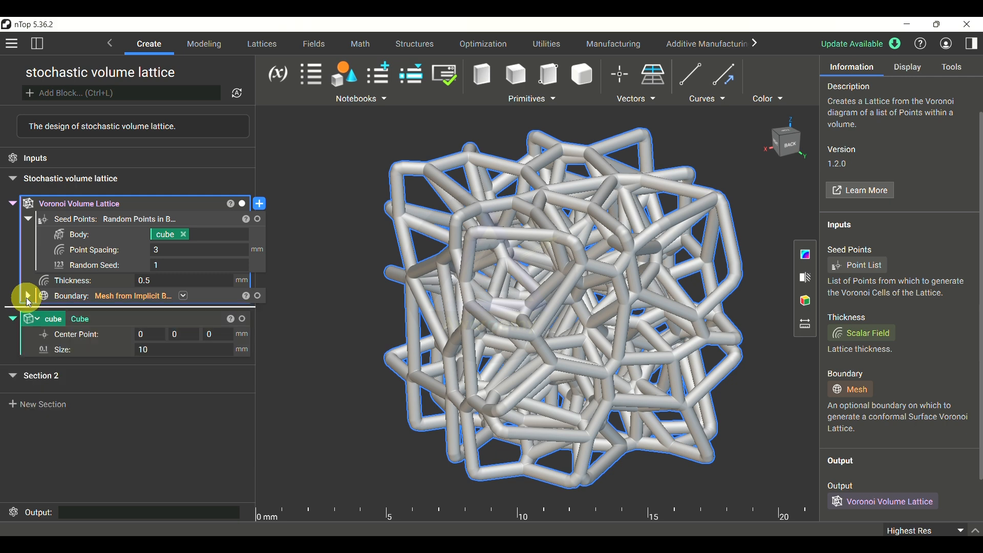
click(12, 203)
click(86, 93)
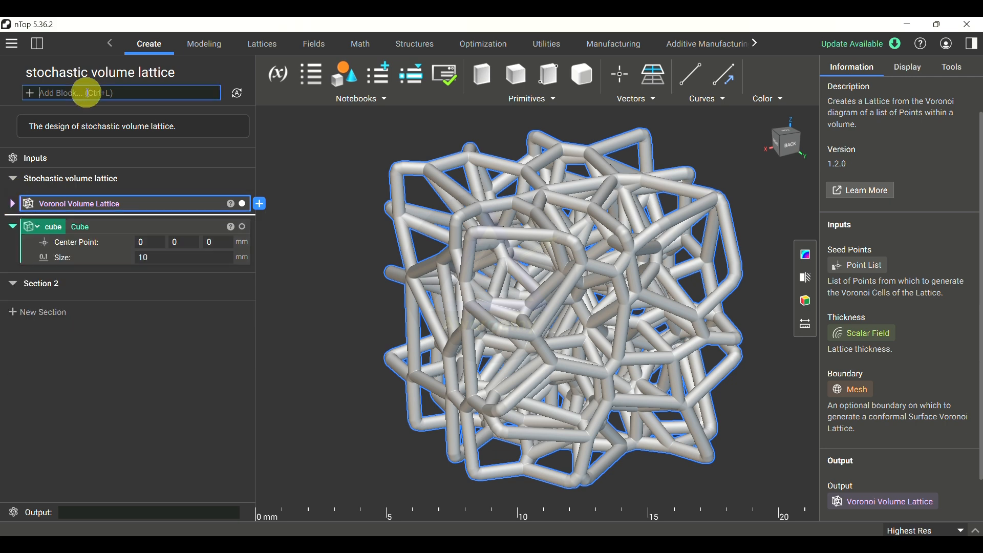
text(trim)
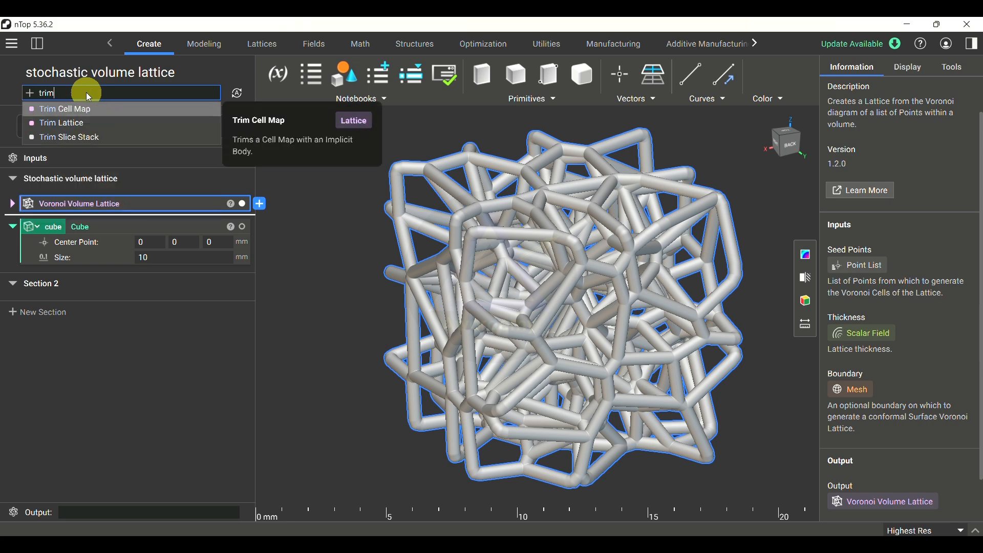
click(107, 126)
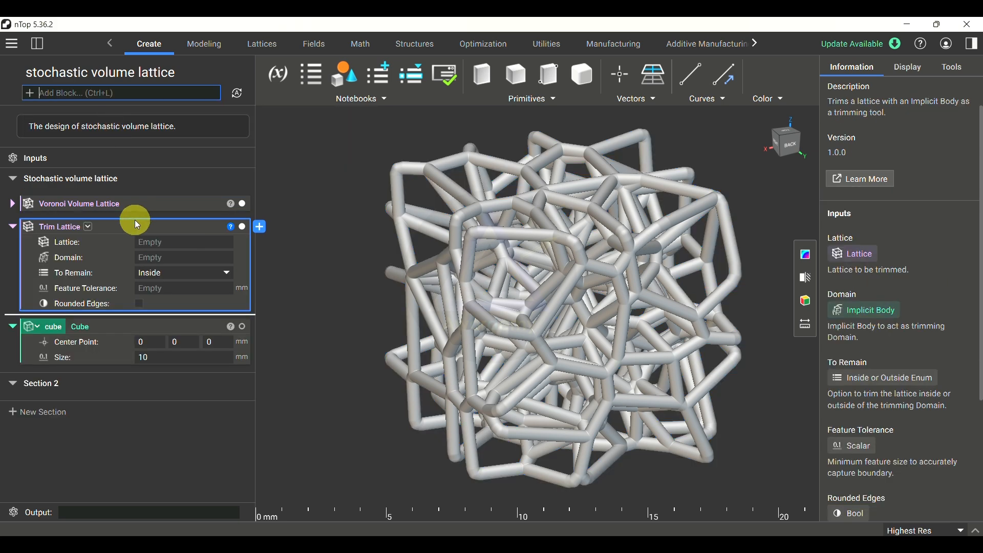
Assign the Voronoi Volume Lattice as the Trim Lattice block's lattice and the cube as its domain.
mouse_move(133, 223)
mouse_down()
mouse_move(93, 255)
mouse_move(128, 322)
mouse_move(127, 225)
mouse_up()
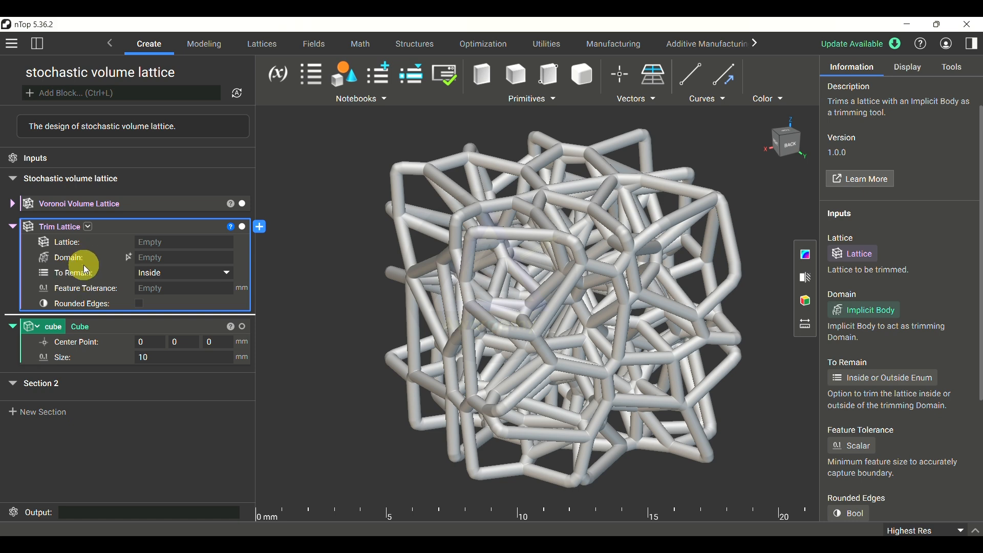
drag(136, 204, 183, 242)
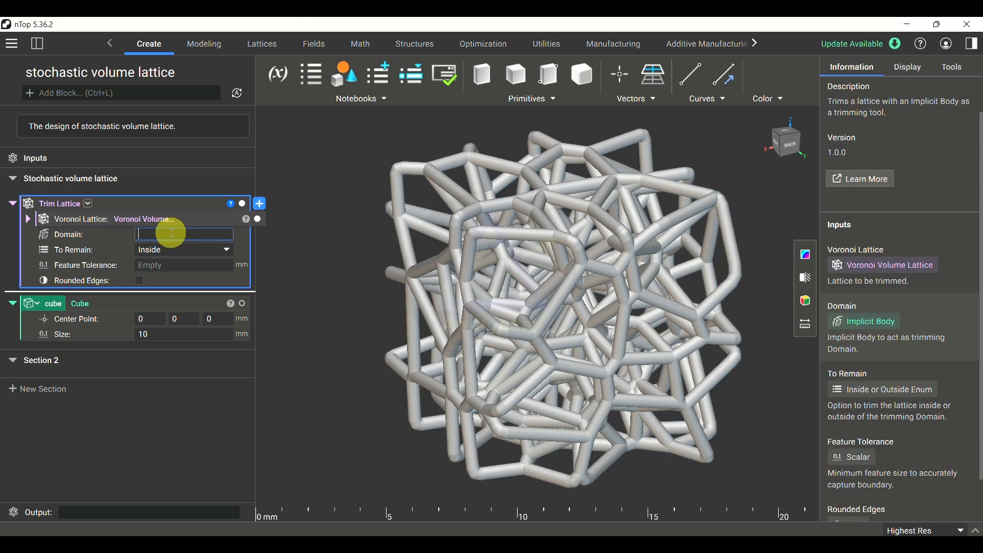
drag(115, 304, 159, 238)
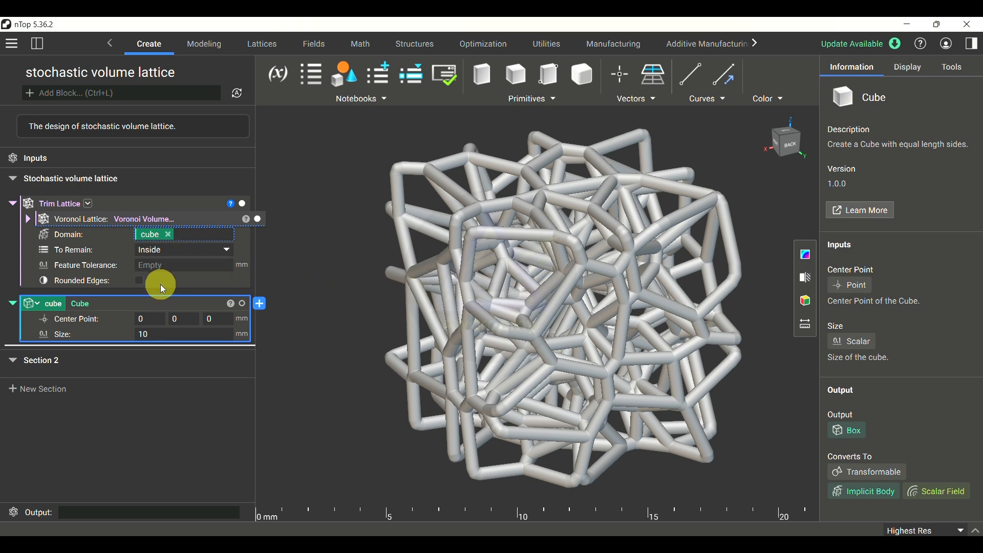
Set the Trim Lattice's Feature Tolerance to 0.1 mm and inspect the trimmed struts on the cube's faces.
click(188, 266)
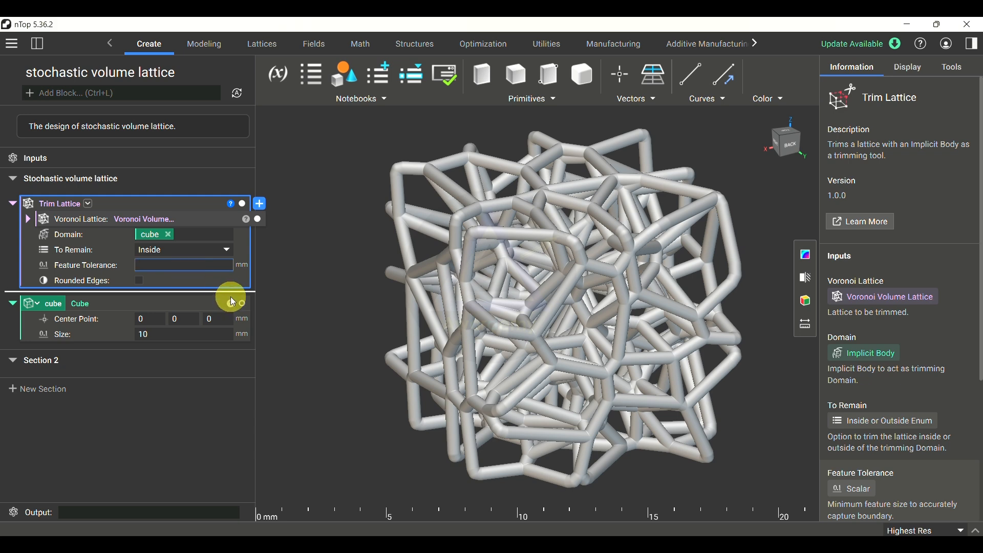
text(0.1)
key(Return)
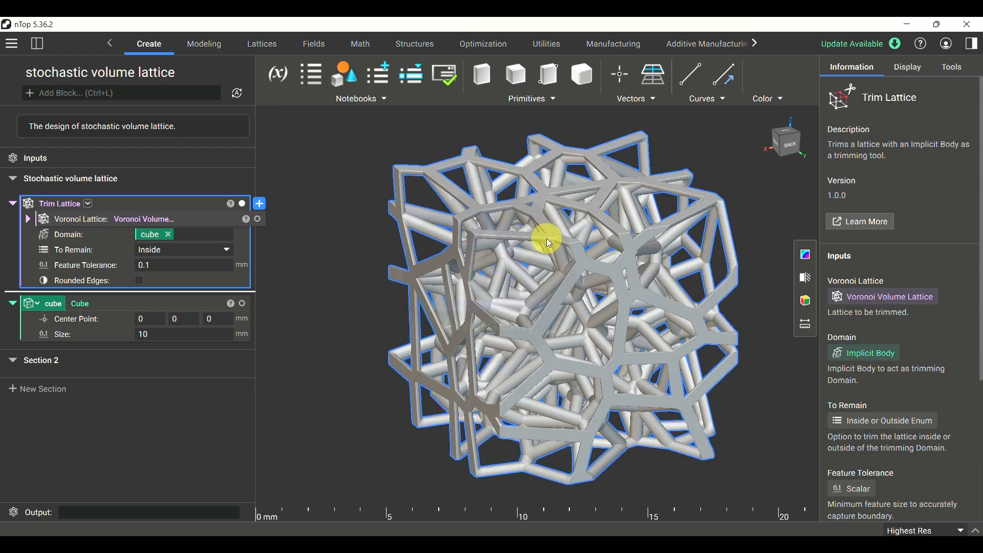
scroll(585, 251, up, 4)
scroll(581, 281, down, 2)
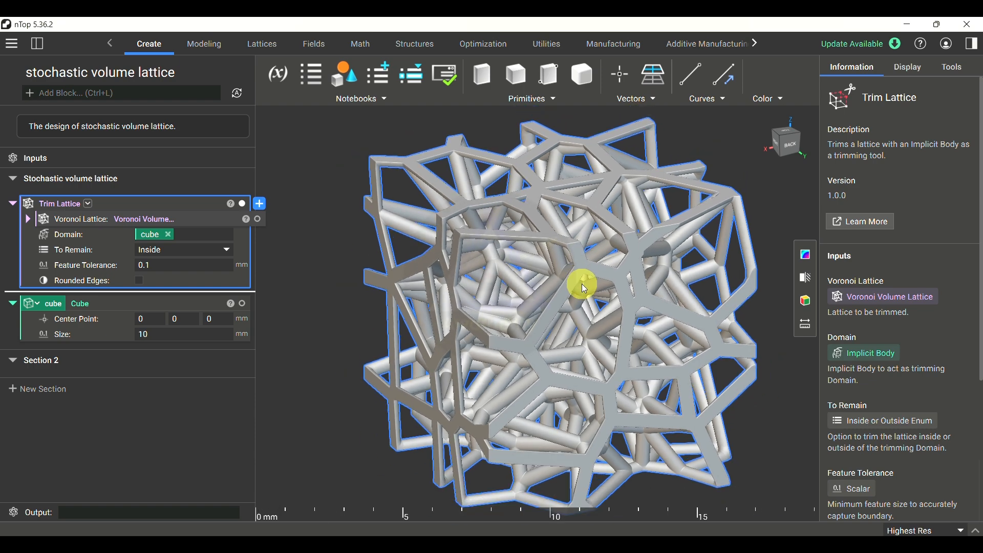
right_drag(544, 309, 620, 324)
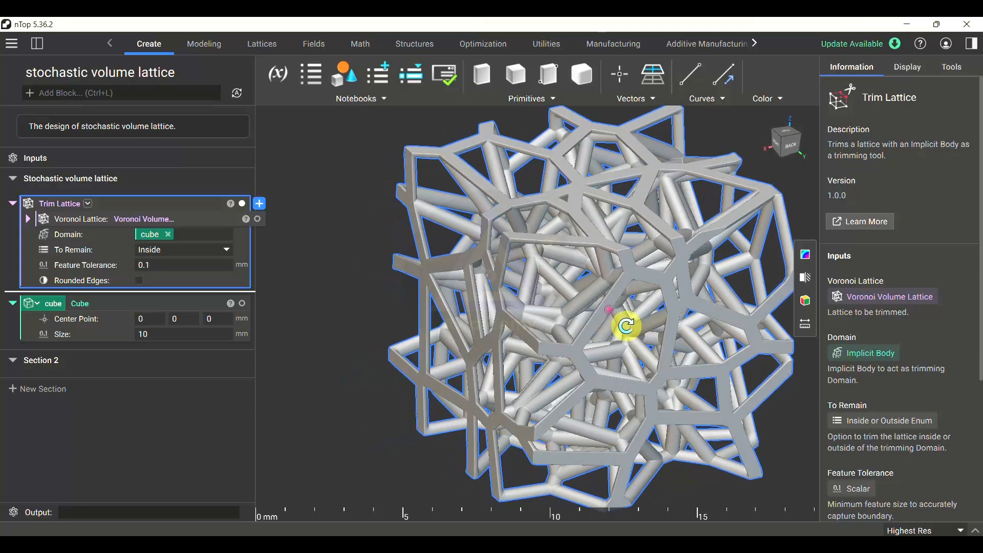
scroll(568, 309, down, 1)
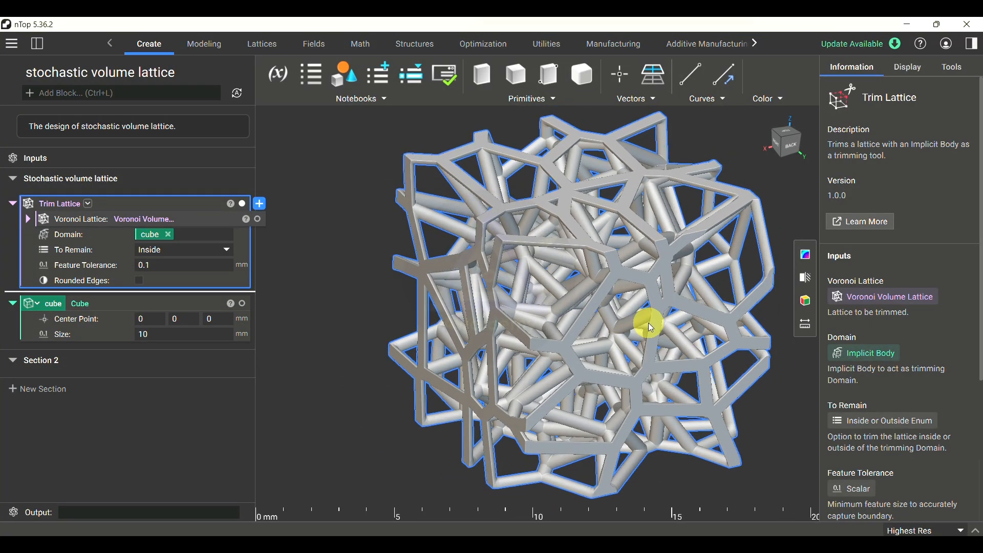
Show the cube together with the trimmed lattice and check the lattice against the cube's faces.
click(242, 304)
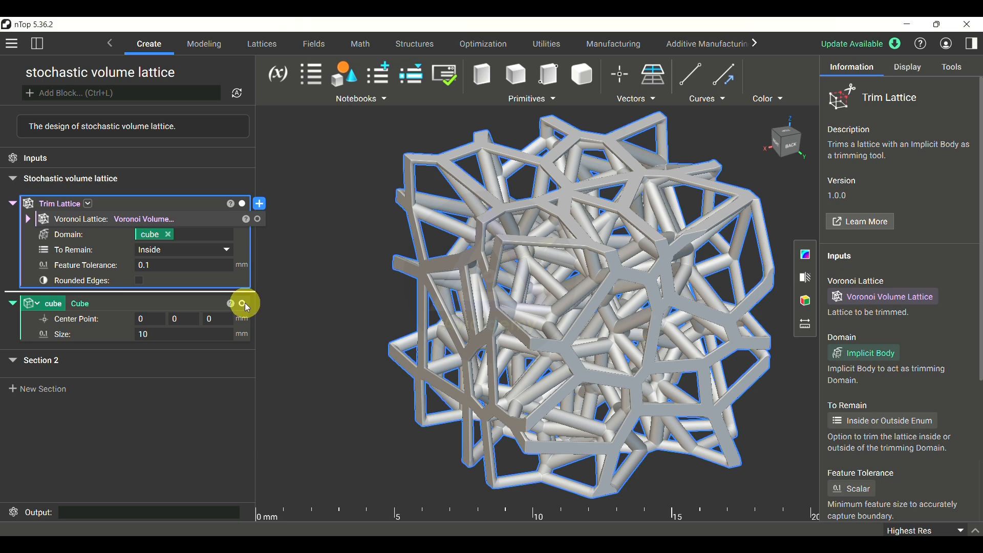
click(323, 214)
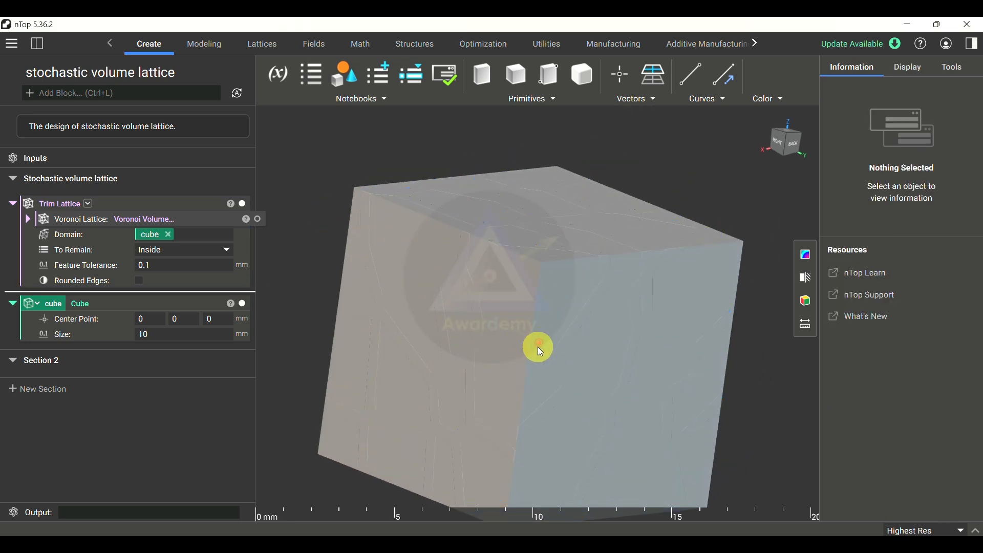
right_drag(538, 346, 533, 296)
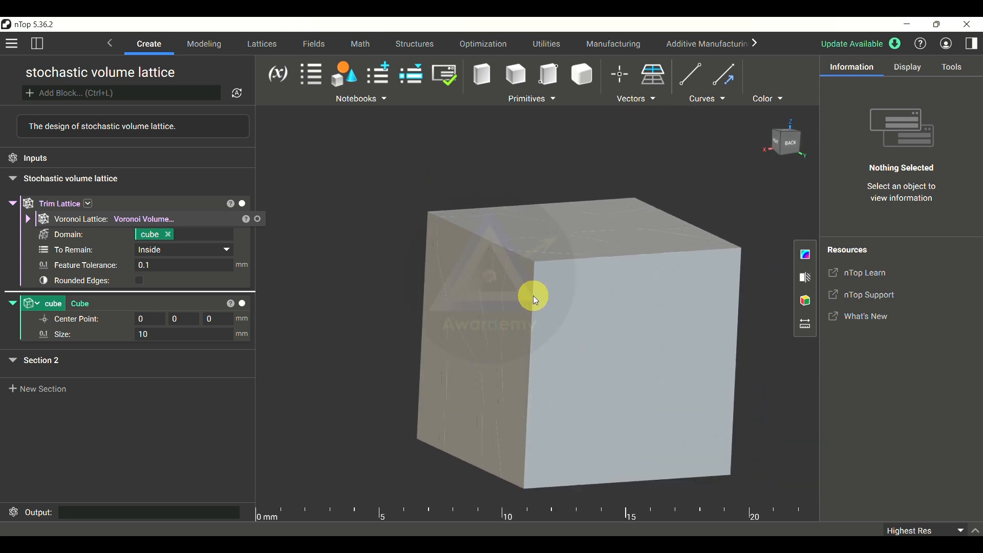
right_drag(597, 324, 599, 376)
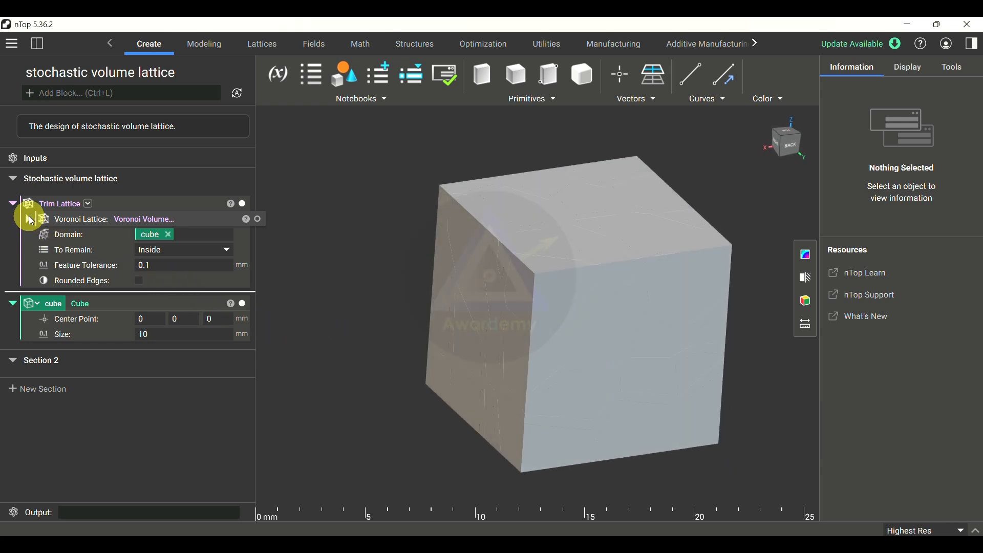
Collapse the cube block and review the seed point settings of the Voronoi lattice nested in Trim Lattice.
click(14, 304)
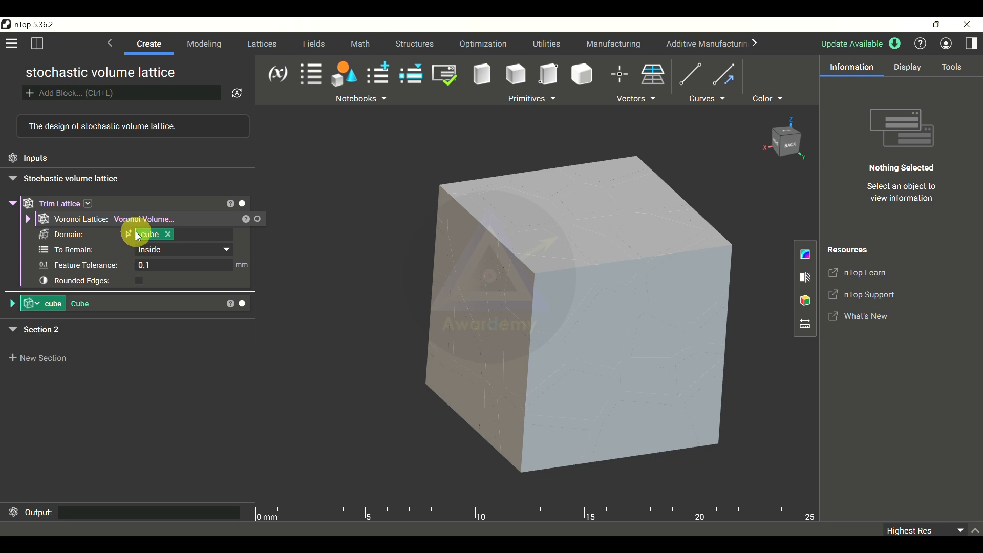
click(27, 220)
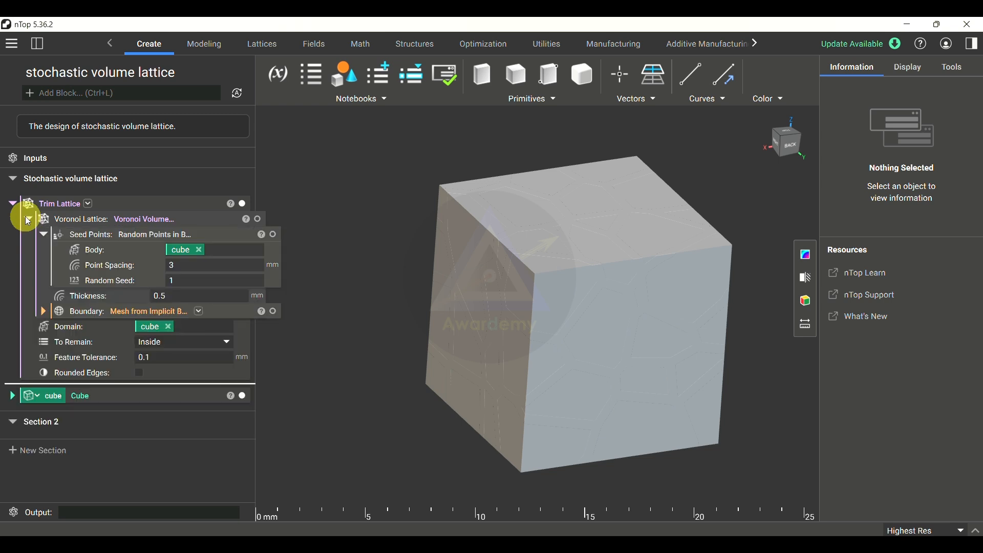
click(44, 235)
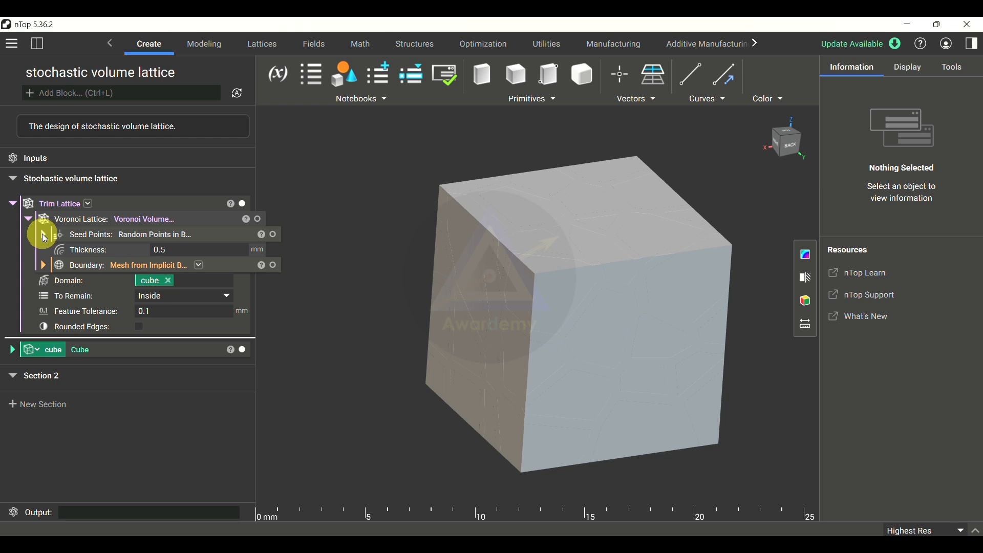
click(44, 236)
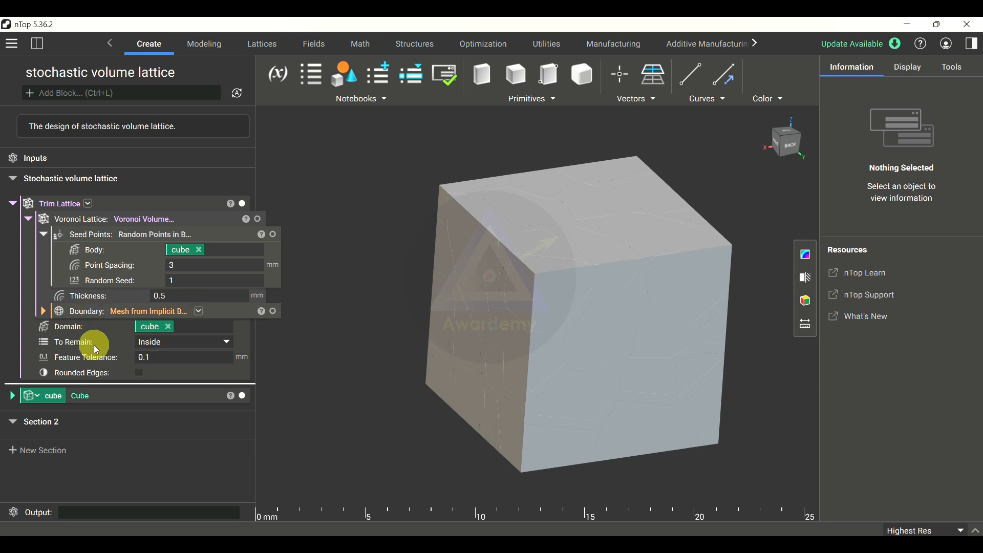
Collapse the Trim Lattice block and look up Voronoi Volume Lattice among the stochastic lattice types.
click(13, 203)
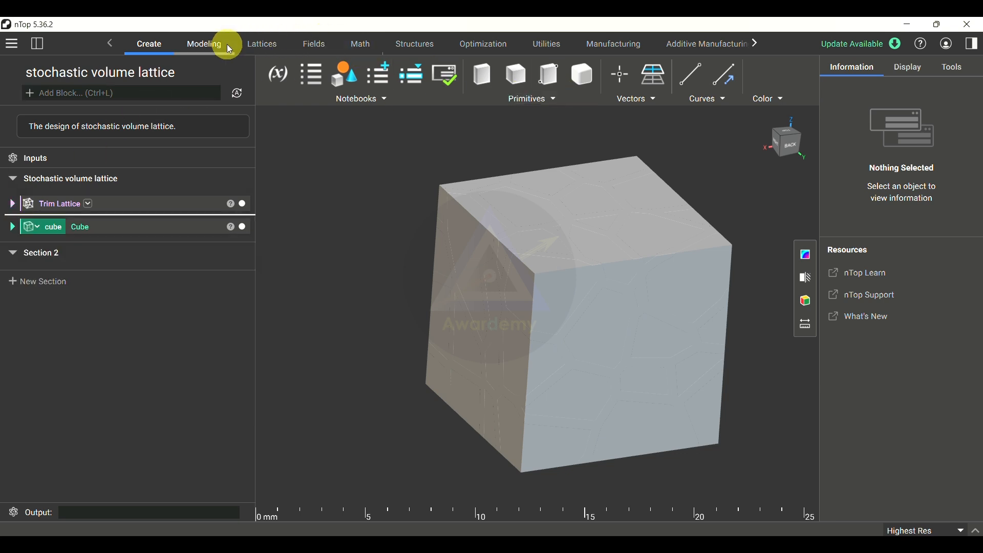
click(262, 44)
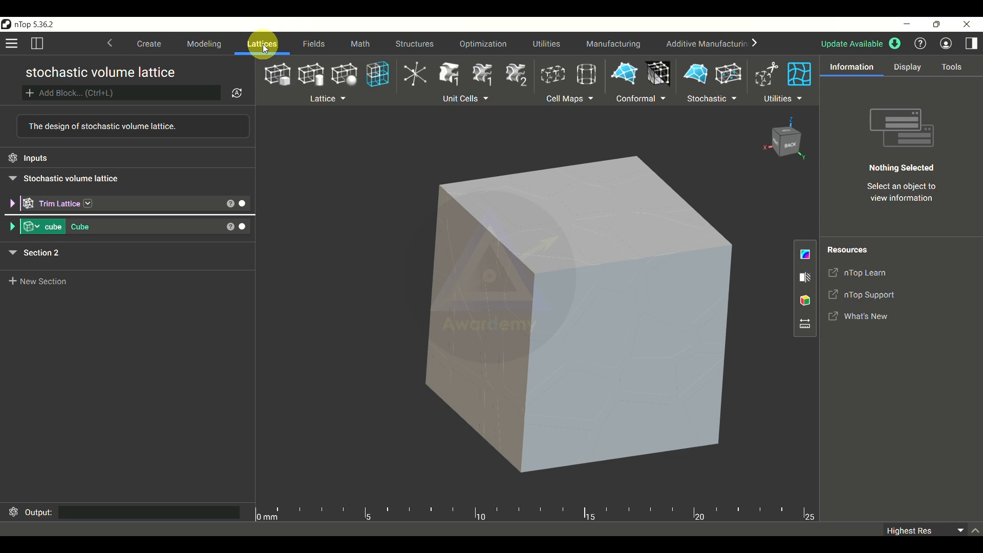
click(712, 98)
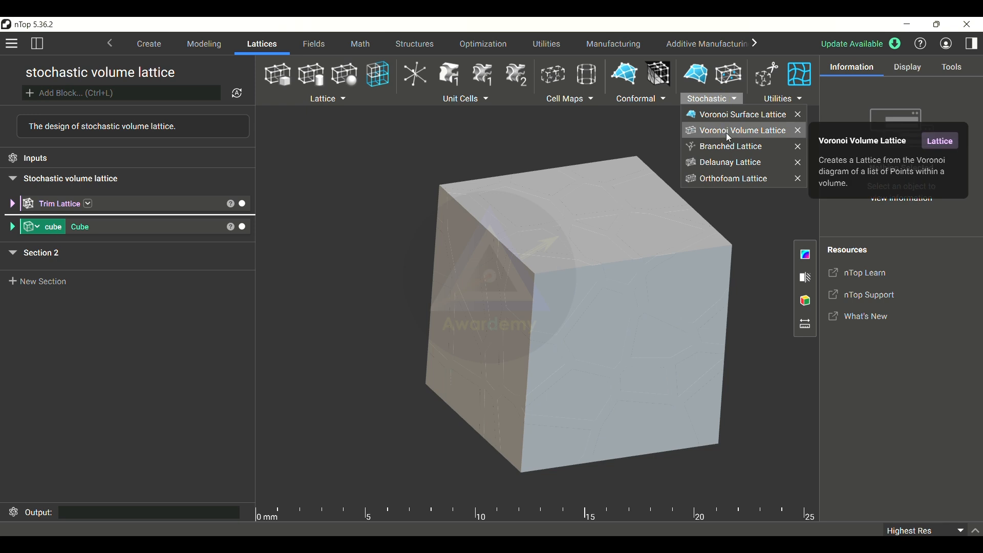
Expand Trim Lattice to review its seed point, thickness, boundary mesh and trimming settings, and collapse it again.
click(12, 204)
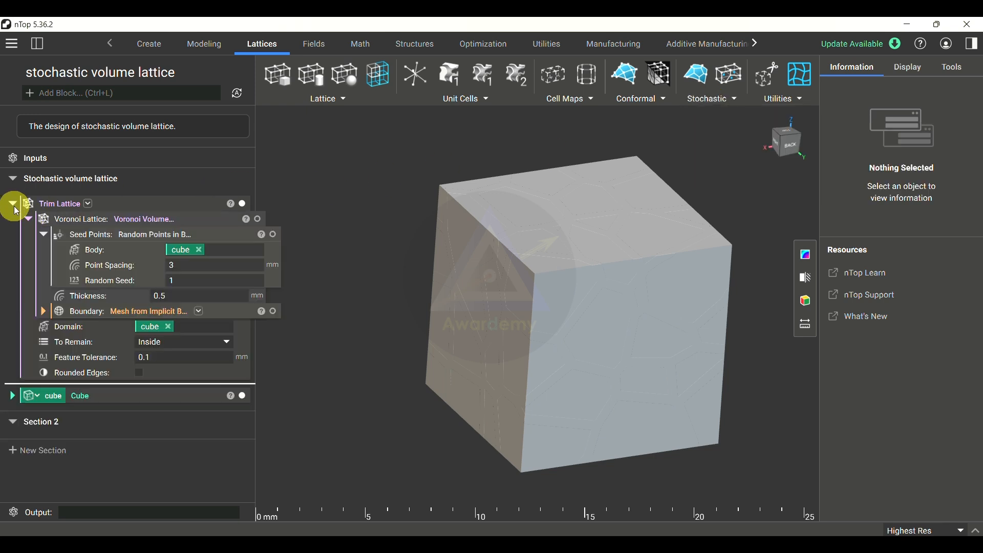
click(44, 235)
click(45, 266)
click(44, 266)
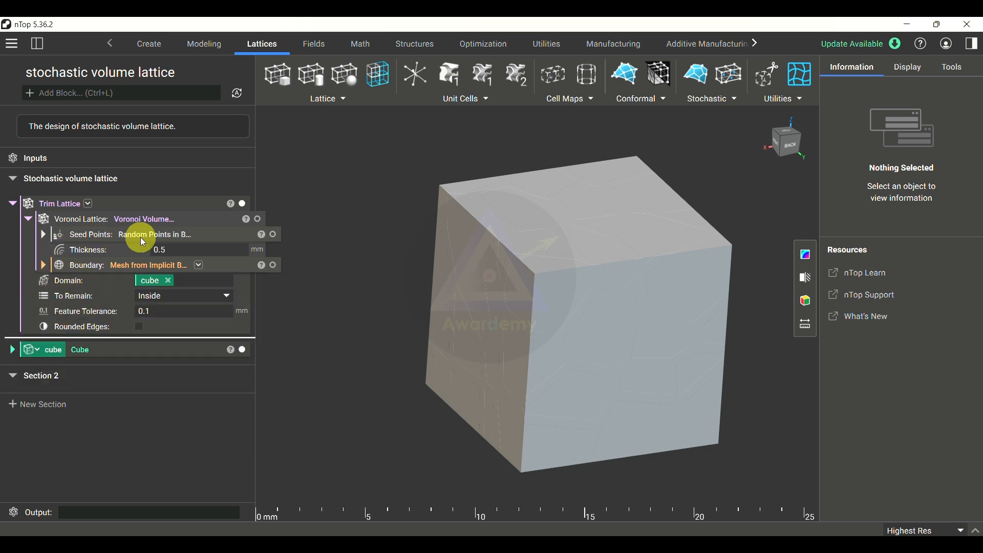
click(44, 234)
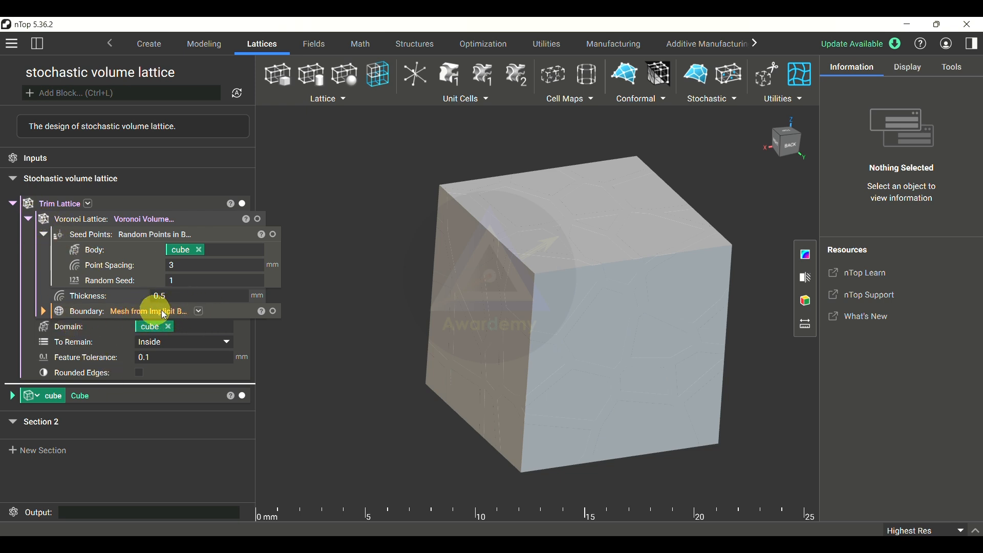
click(43, 311)
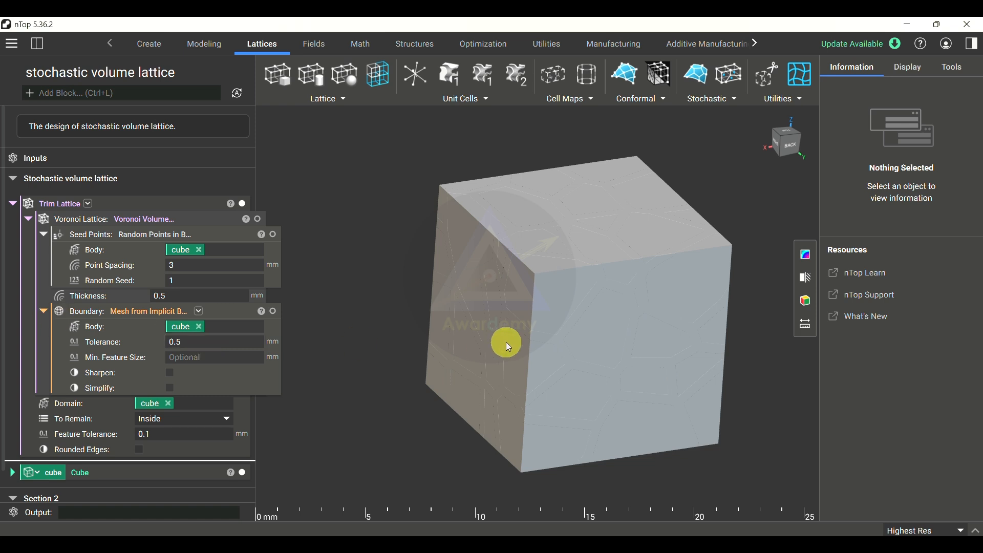
click(13, 205)
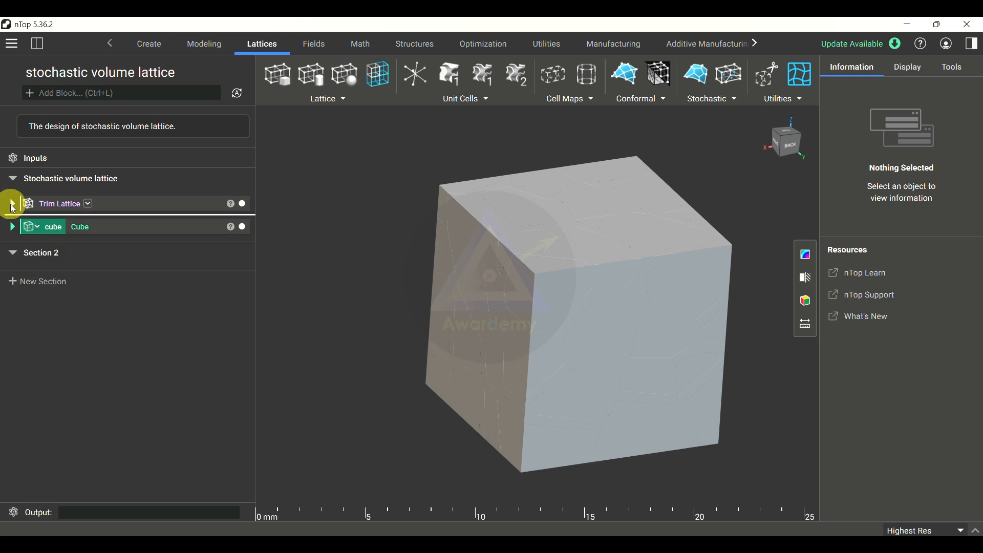